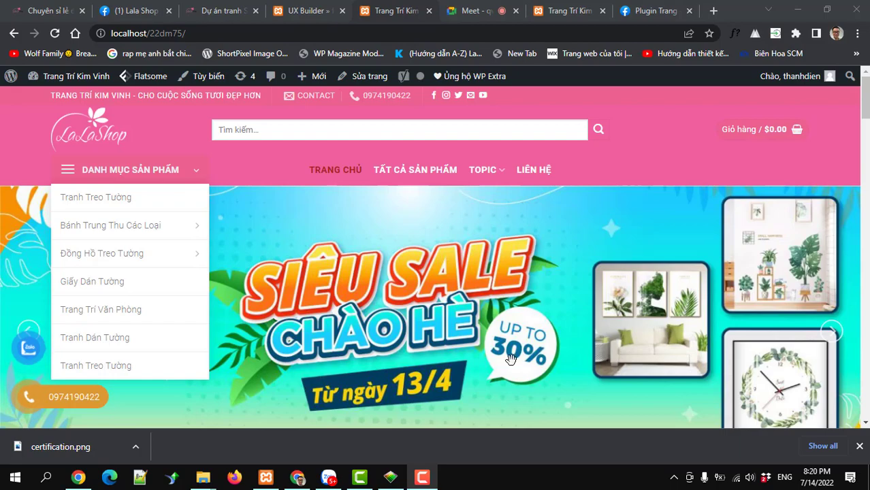
scroll(509, 359, down, 10)
scroll(510, 359, down, 5)
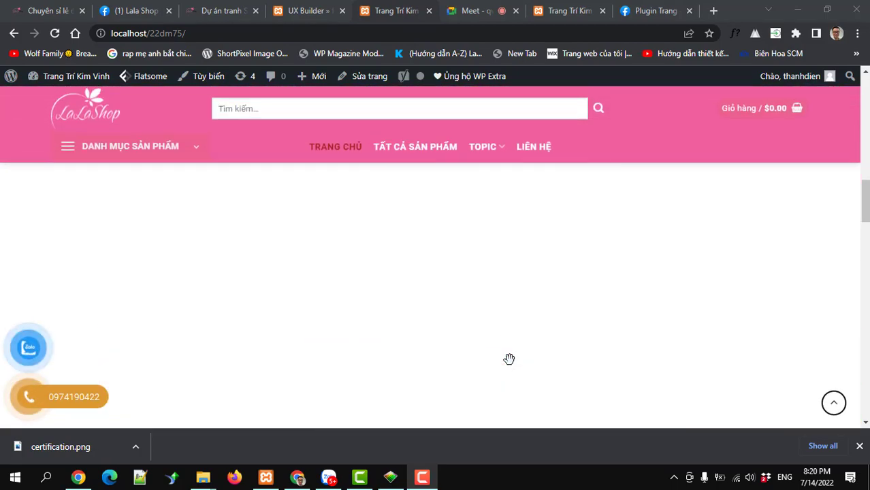
scroll(510, 359, up, 15)
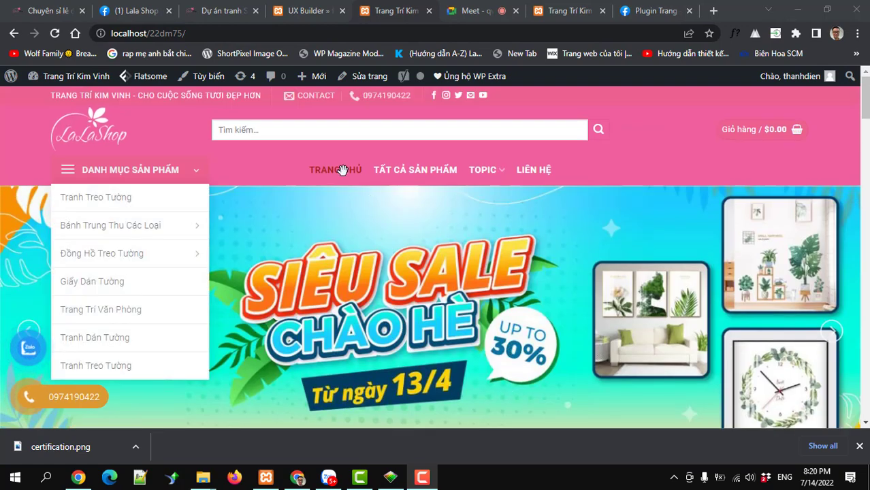
mouse_move(481, 176)
mouse_move(61, 82)
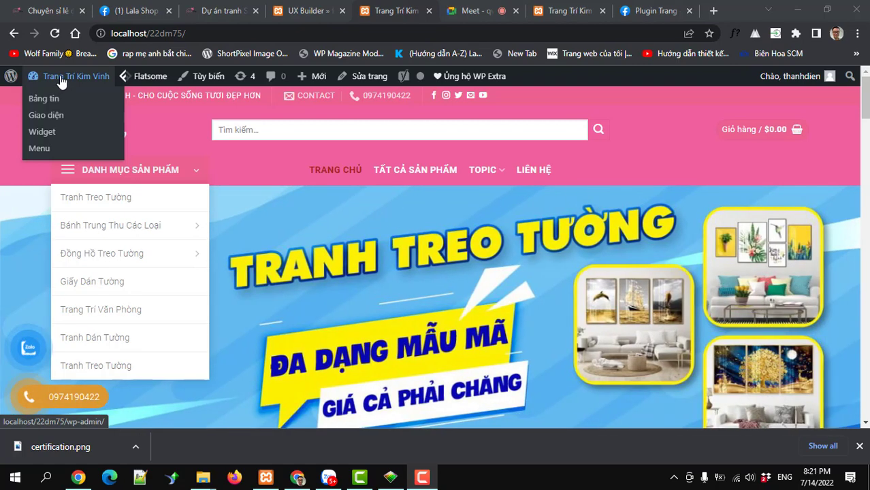
Switch to File Explorer and open the WEB THUC TAP folder inside THIET KE WEB in Google Drive's My Drive.
mouse_move(203, 478)
click(142, 436)
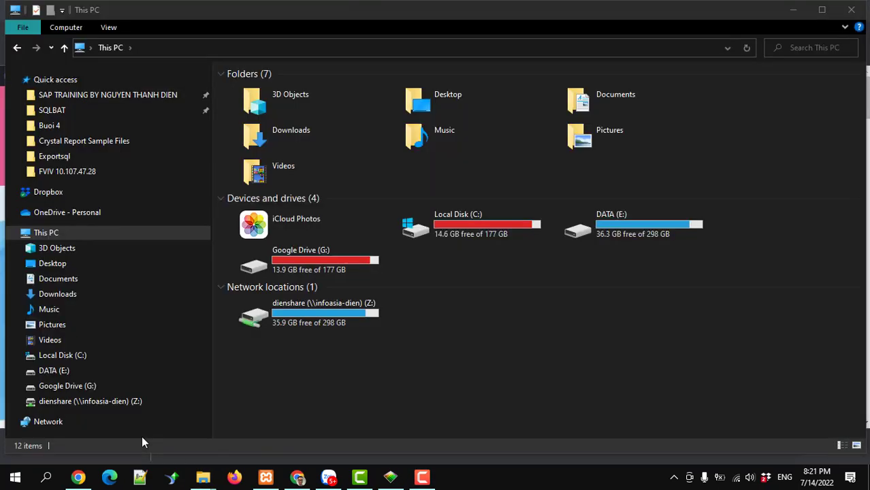
click(68, 391)
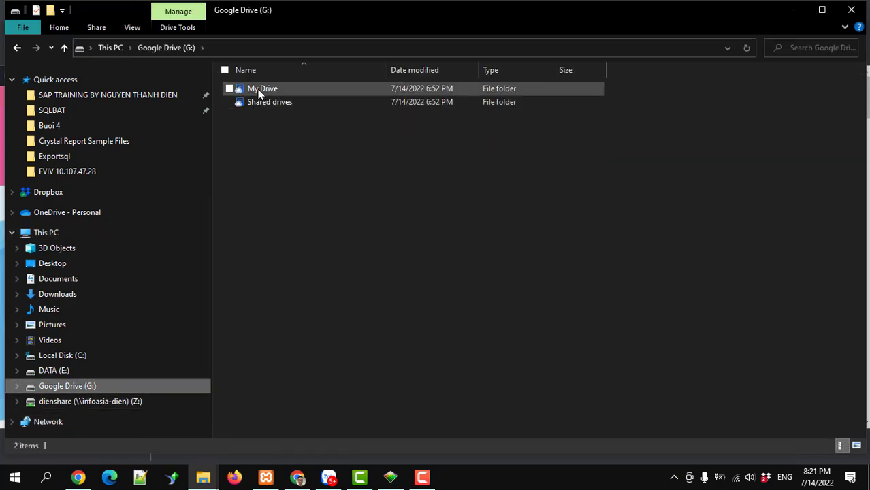
double_click(258, 91)
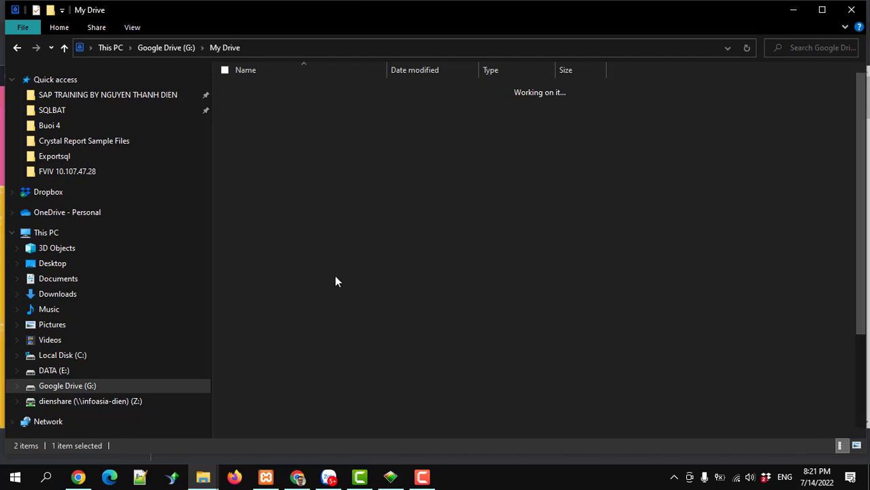
double_click(276, 274)
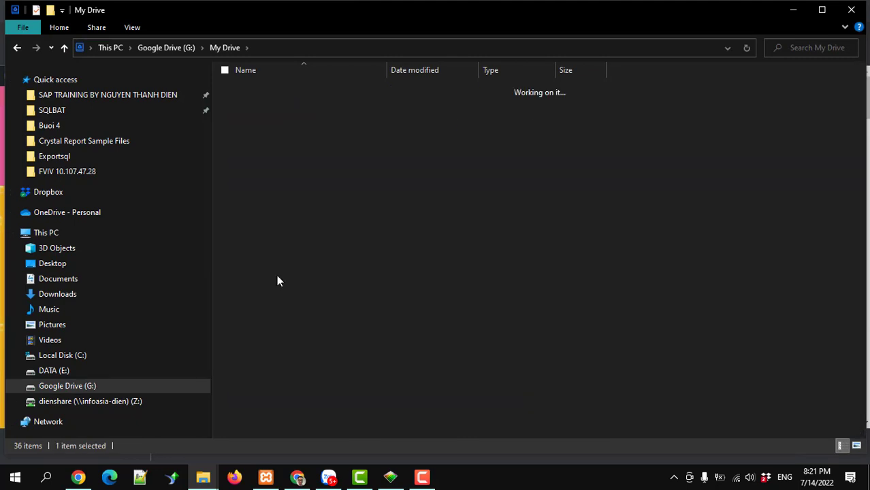
click(259, 155)
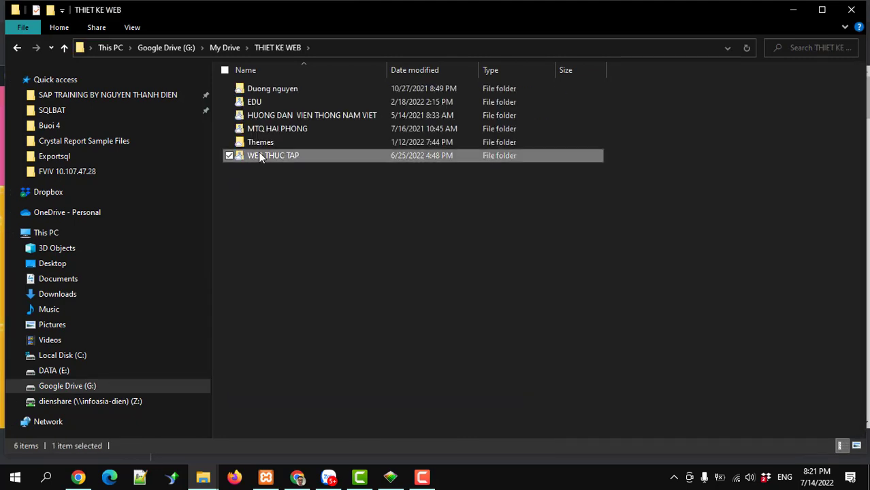
double_click(259, 155)
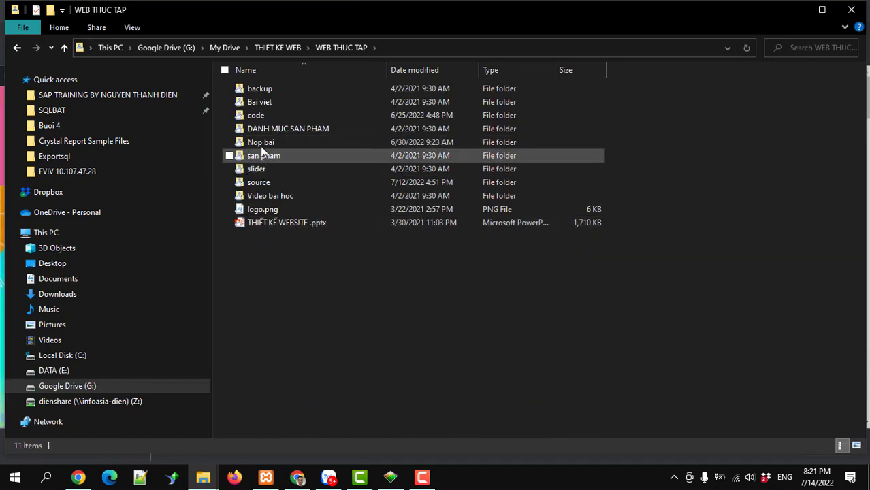
Check the Bai viet subfolder on Google Drive and return to its parent folder WEB THUC TAP.
click(260, 105)
double_click(260, 104)
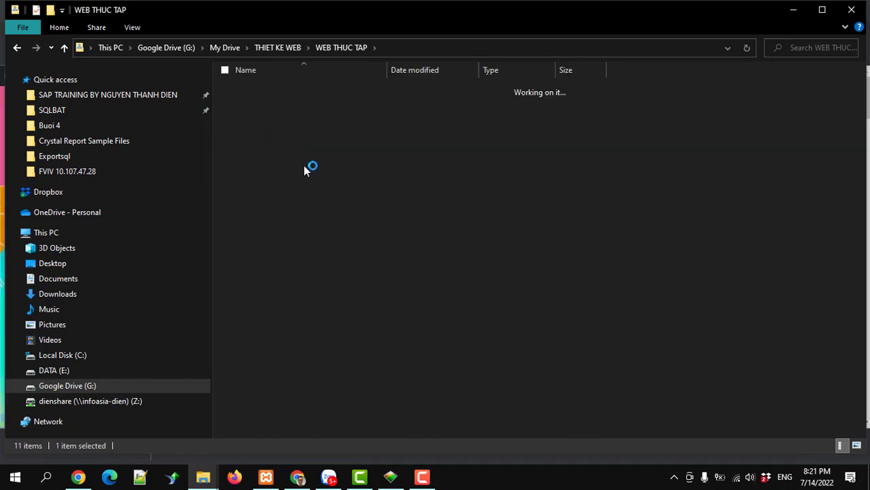
click(337, 49)
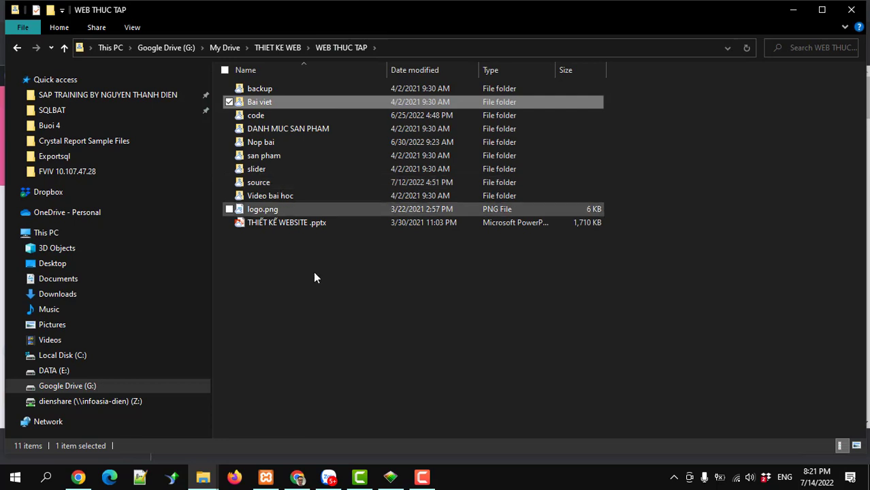
Open the workbook bai viet seo.xlsx from the WEB THUC TAP folder on the DATA (E:) drive.
key(alt+Left)
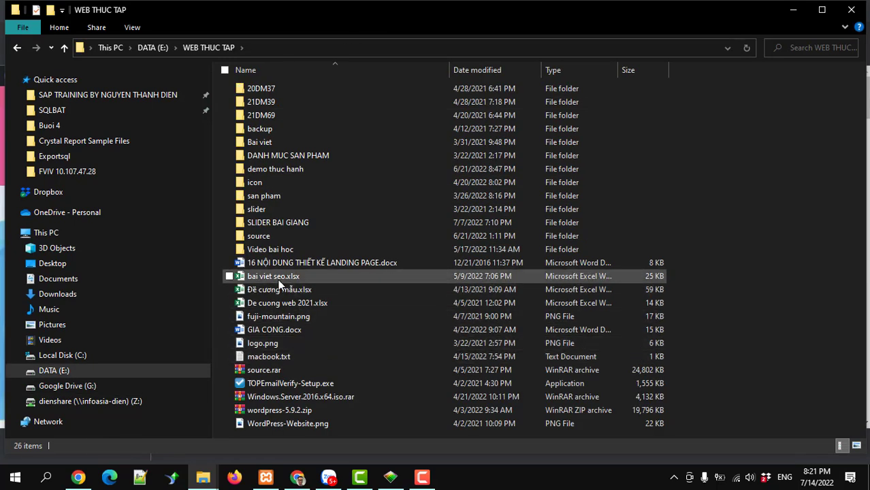
click(278, 279)
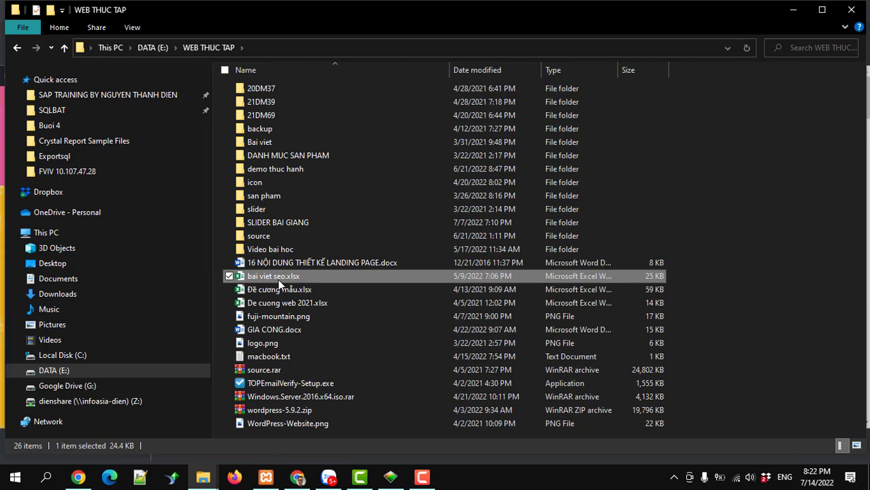
double_click(278, 279)
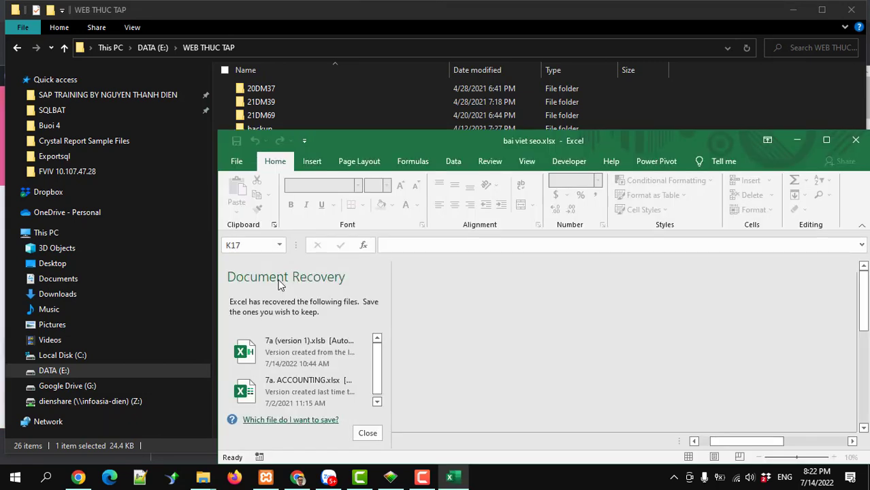
Maximize the workbook window and close Document Recovery, removing the recovered files.
click(826, 141)
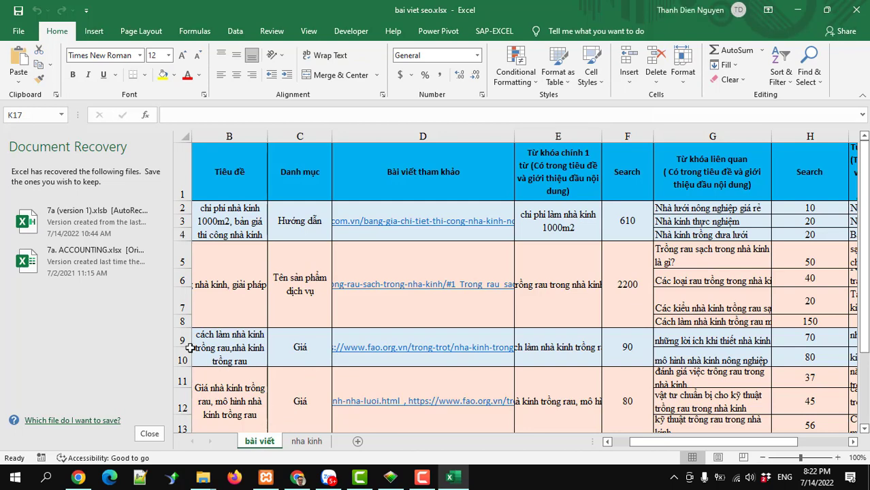
click(153, 437)
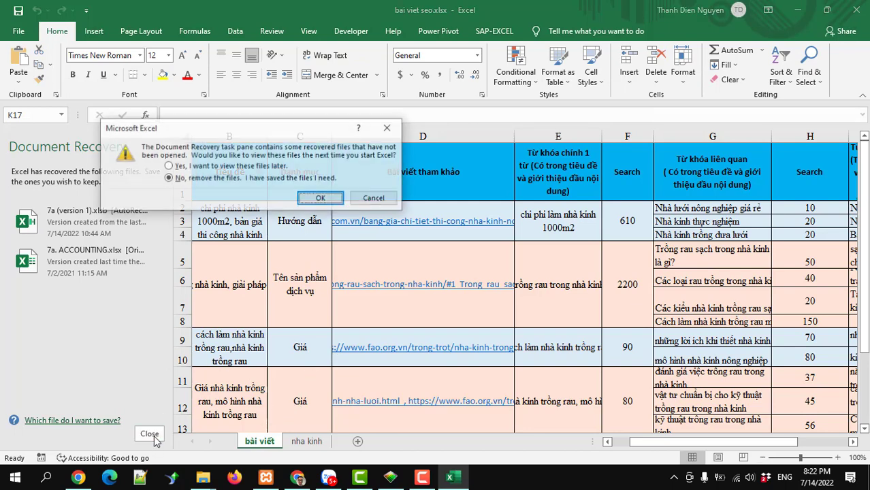
click(319, 199)
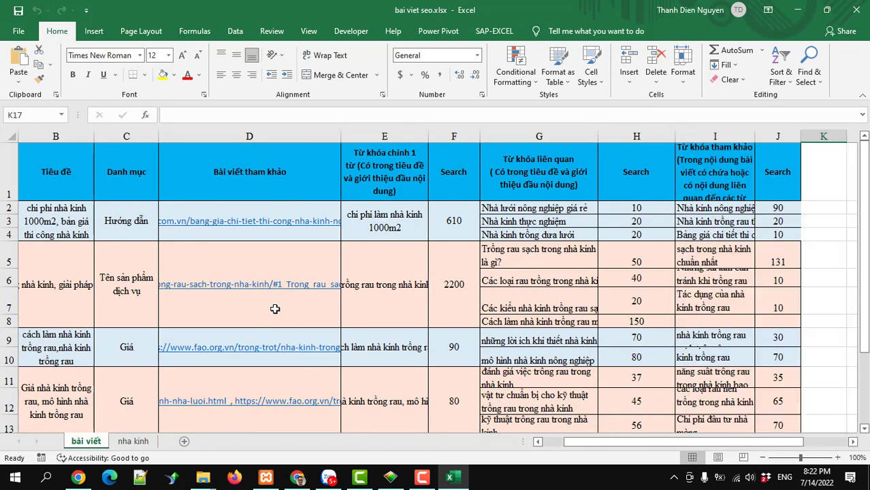
Review the article plan on the bài viết sheet and the keyword data on the nha kinh sheet.
scroll(278, 311, down, 4)
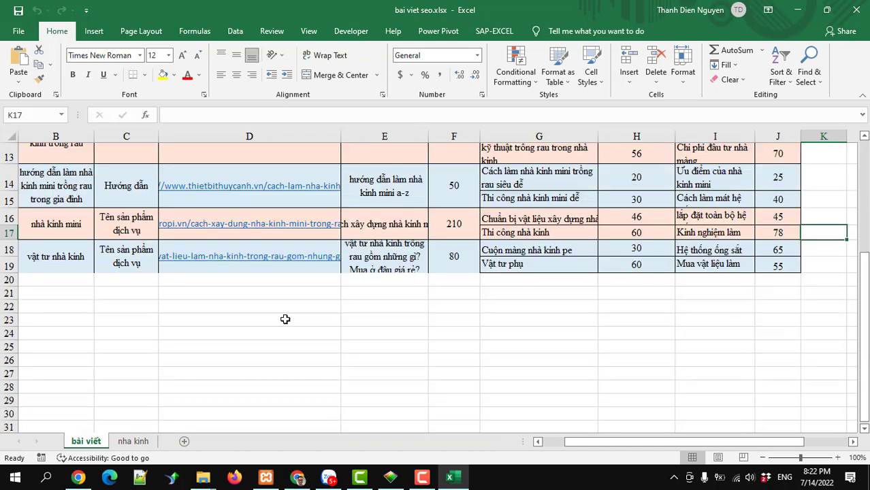
scroll(285, 317, up, 4)
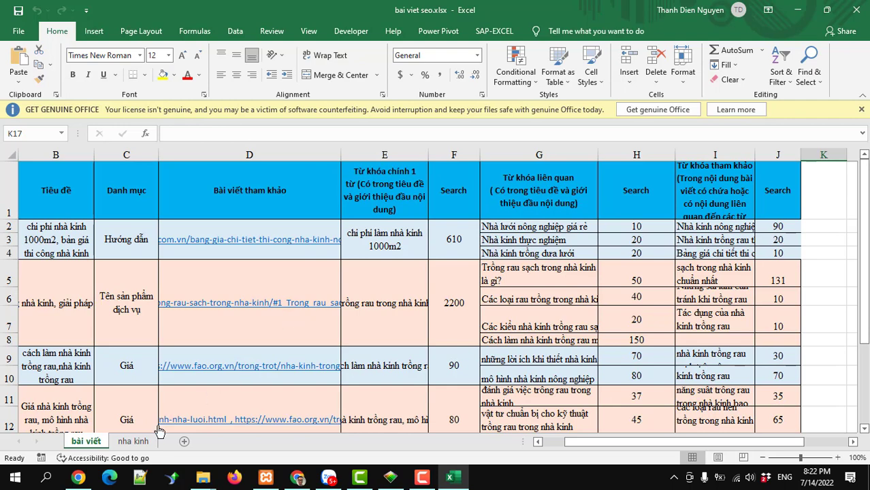
click(143, 443)
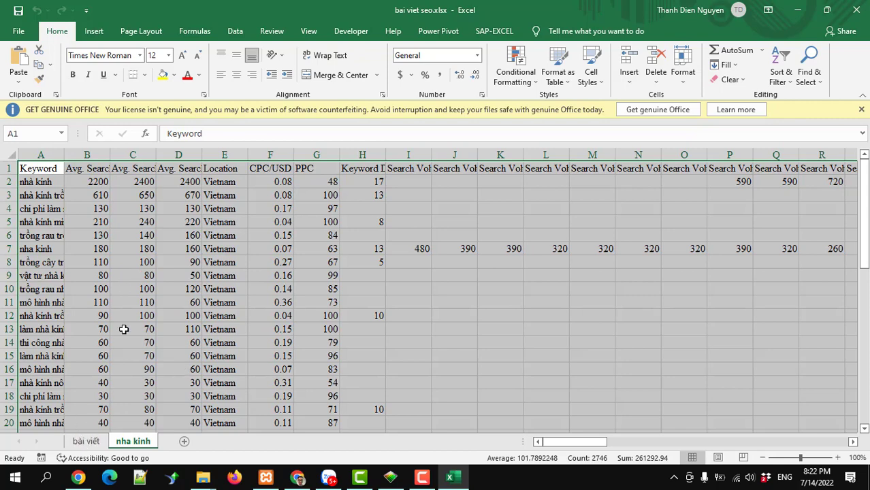
click(88, 441)
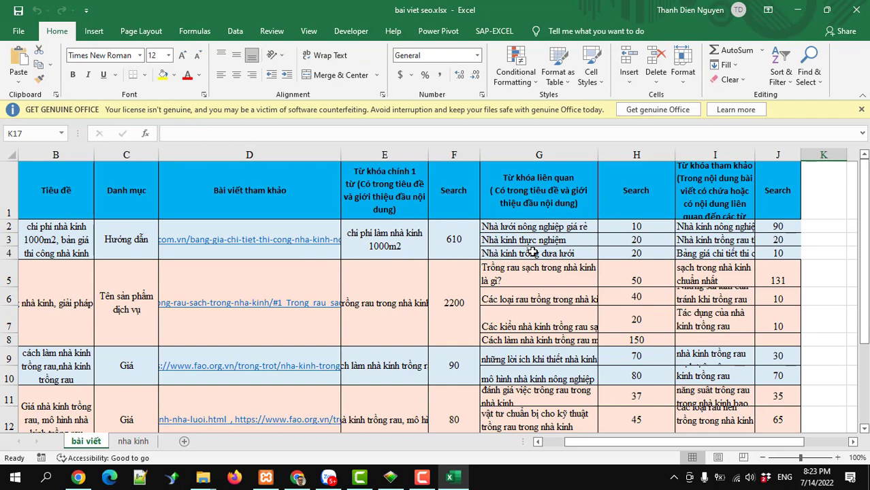
Widen column I on the bài viết sheet so its reference-keyword header fits, and show the table from column A.
drag(754, 156, 786, 157)
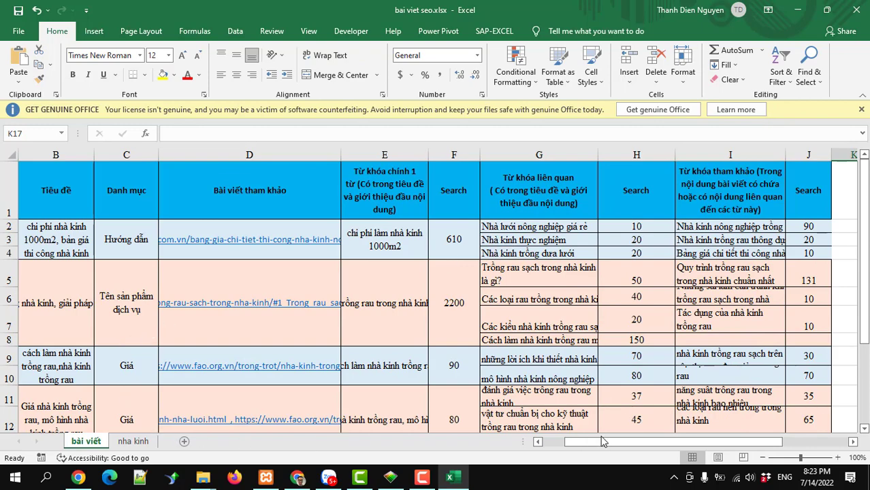
drag(592, 447, 571, 448)
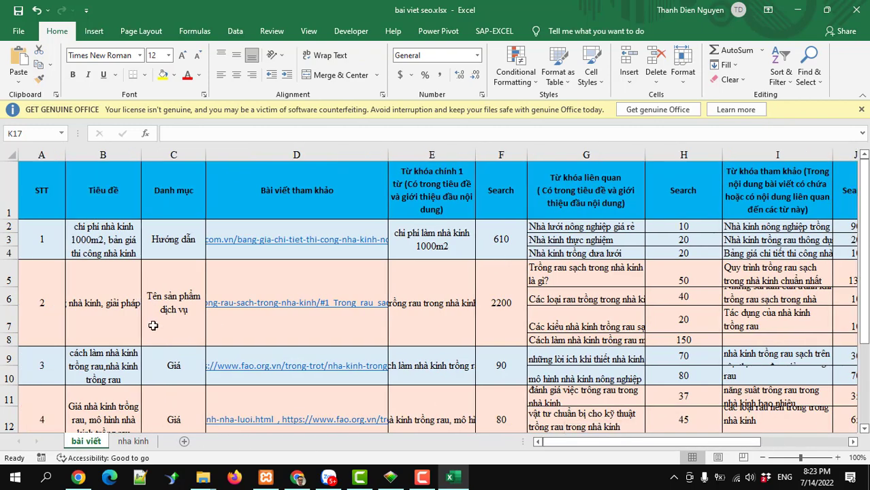
scroll(153, 327, down, 3)
scroll(153, 327, up, 3)
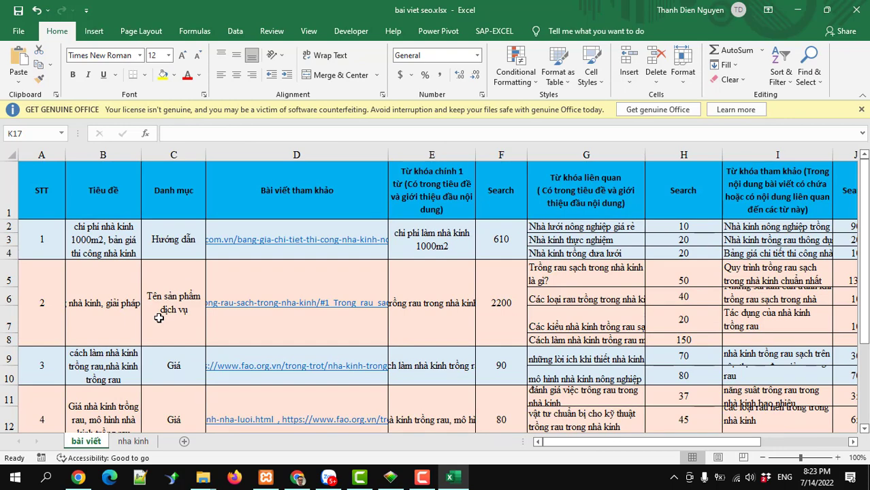
Open the reference article linked for article 1 (chi phí nhà kính 1000m2) and highlight its page title.
click(293, 248)
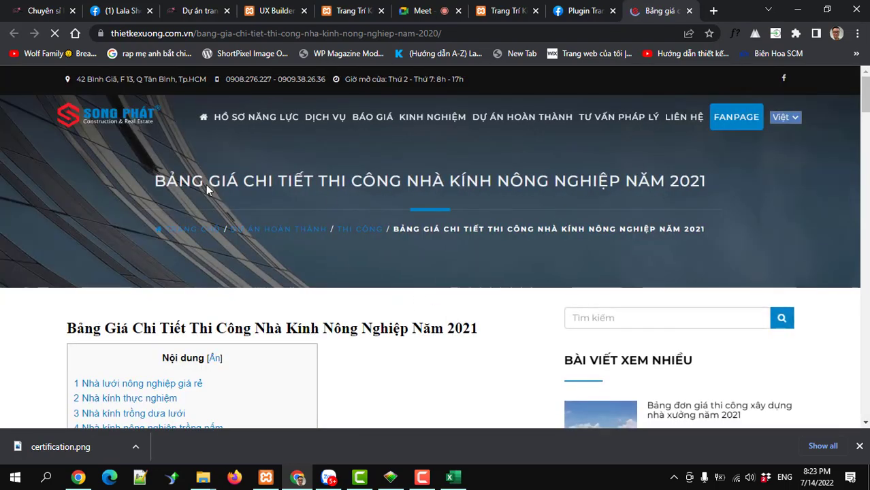
drag(159, 181, 709, 182)
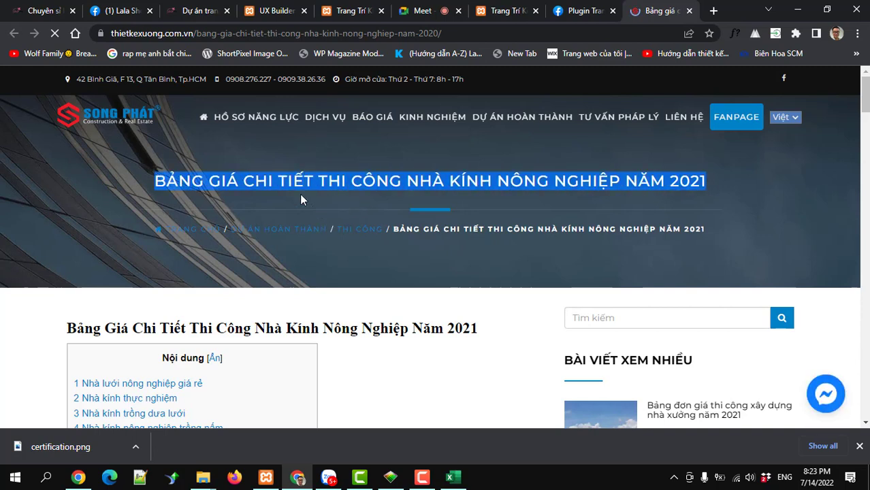
click(354, 181)
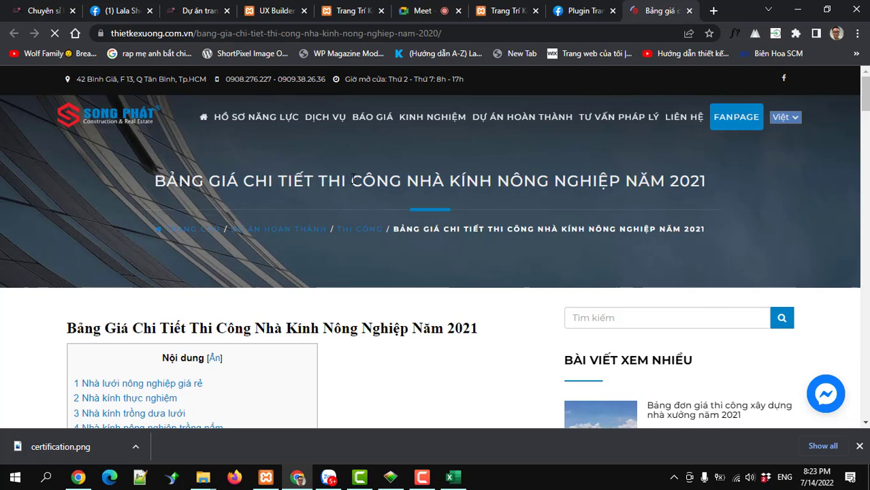
drag(355, 181, 709, 184)
scroll(217, 300, down, 2)
scroll(216, 300, down, 1)
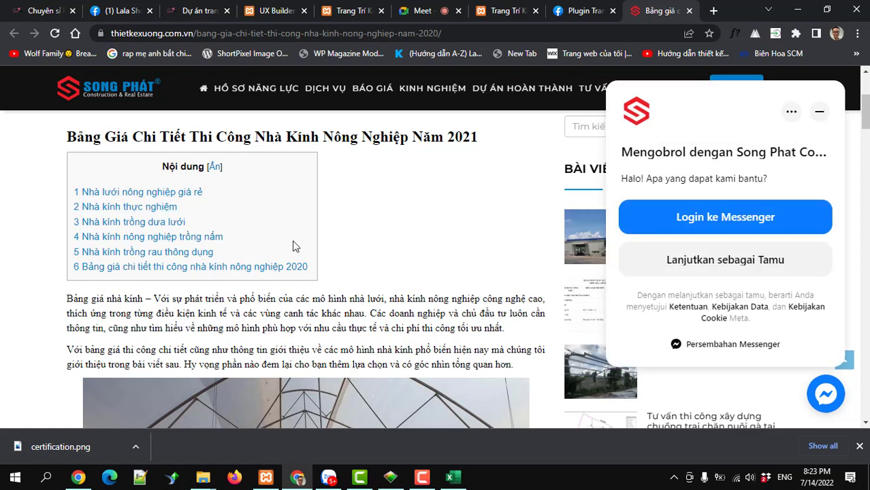
Highlight the entries of the article's table of contents one by one, and the whole list.
drag(313, 269, 72, 188)
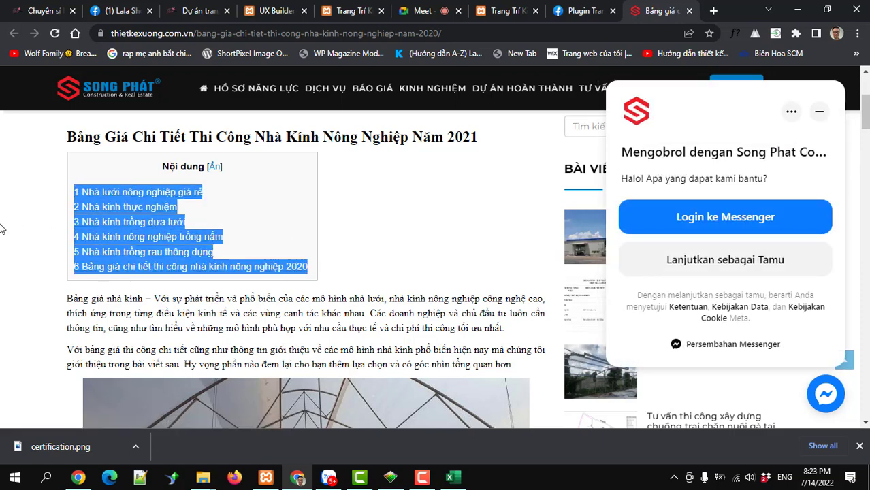
drag(240, 197, 83, 191)
drag(212, 215, 82, 206)
drag(187, 222, 82, 222)
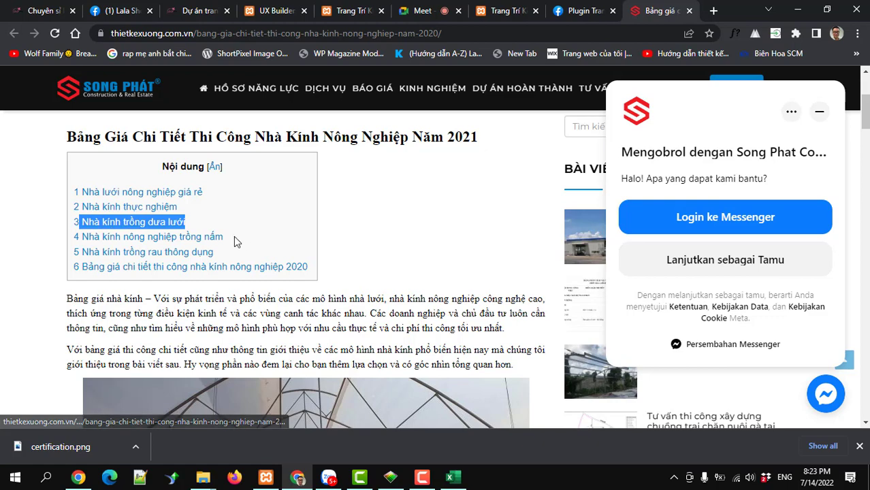
drag(224, 237, 89, 237)
drag(238, 257, 80, 252)
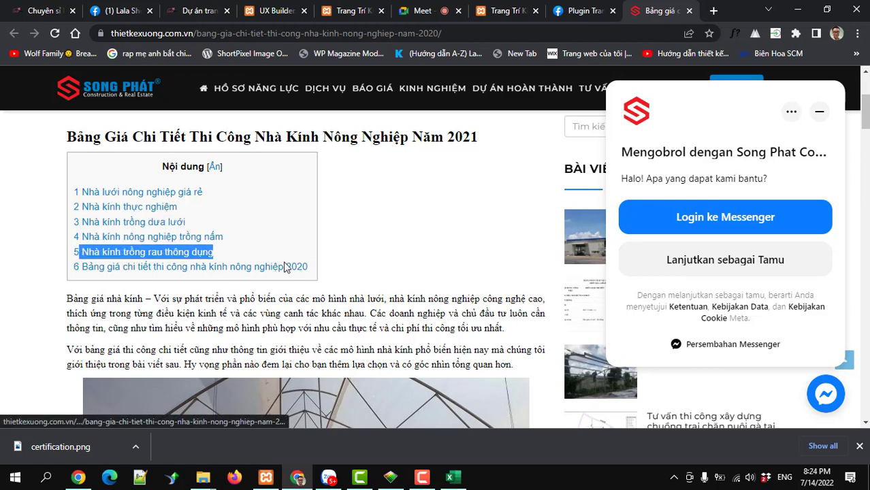
drag(317, 271, 76, 192)
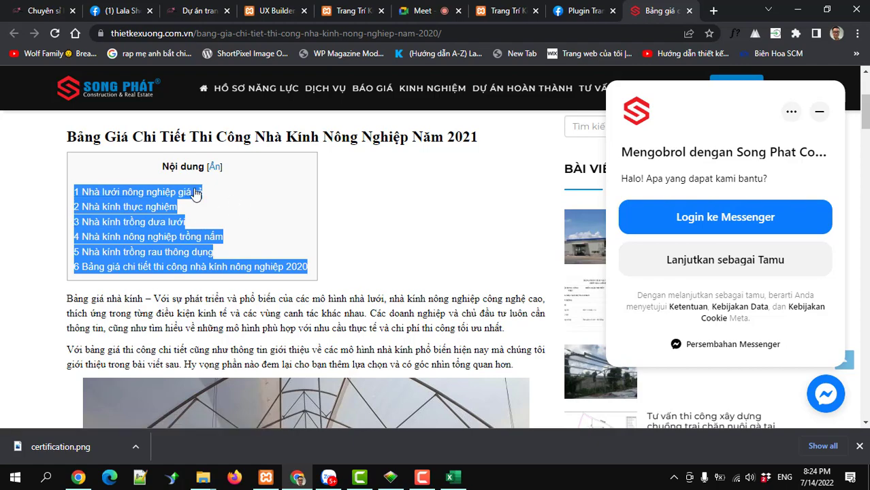
Go to the article's section Nhà lưới nông nghiệp giá rẻ and highlight its heading.
click(261, 204)
scroll(184, 194, down, 2)
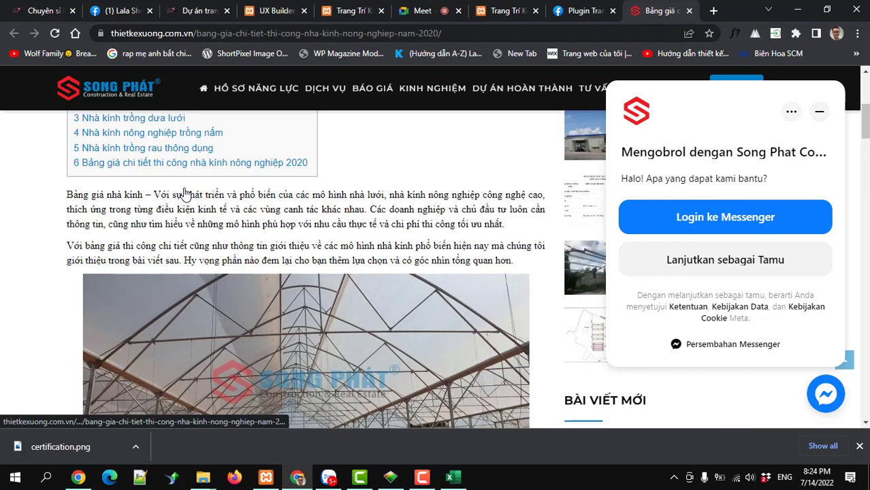
scroll(183, 193, down, 5)
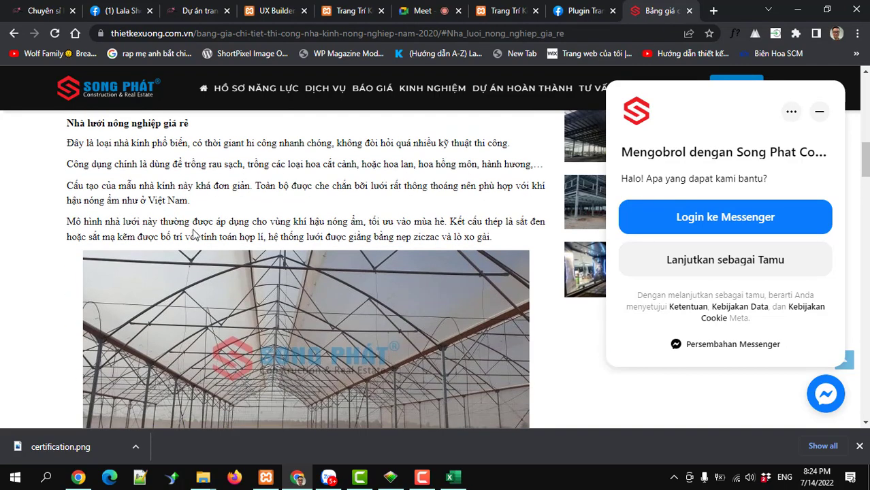
drag(196, 125, 63, 129)
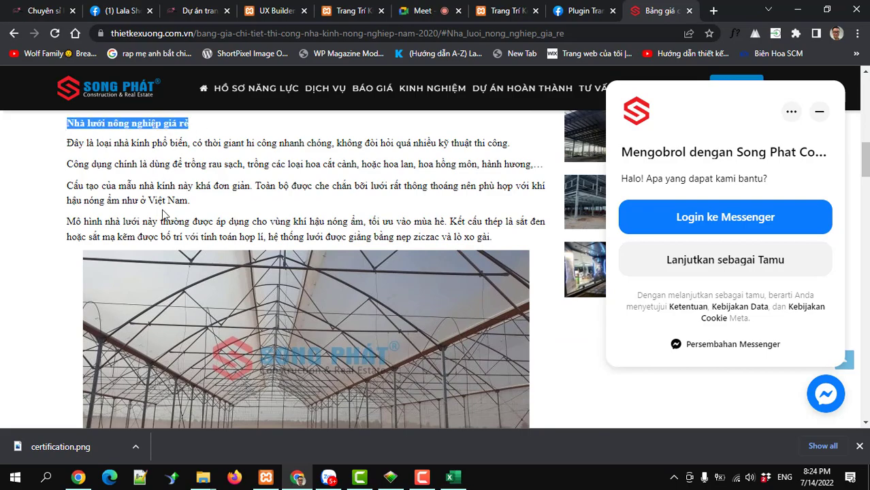
Go from the table of contents to the article's section Bảng giá chi tiết thi công nhà kính nông nghiệp 2020 and view its price table.
scroll(163, 215, up, 10)
scroll(174, 208, down, 2)
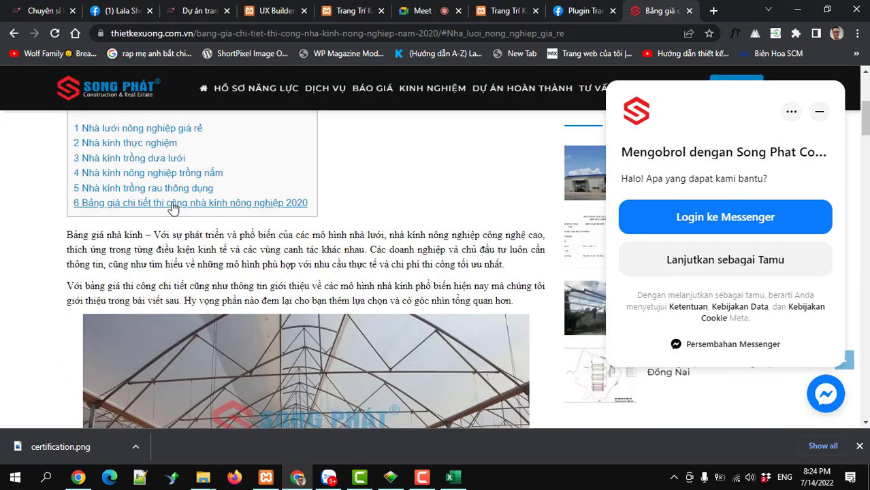
click(172, 205)
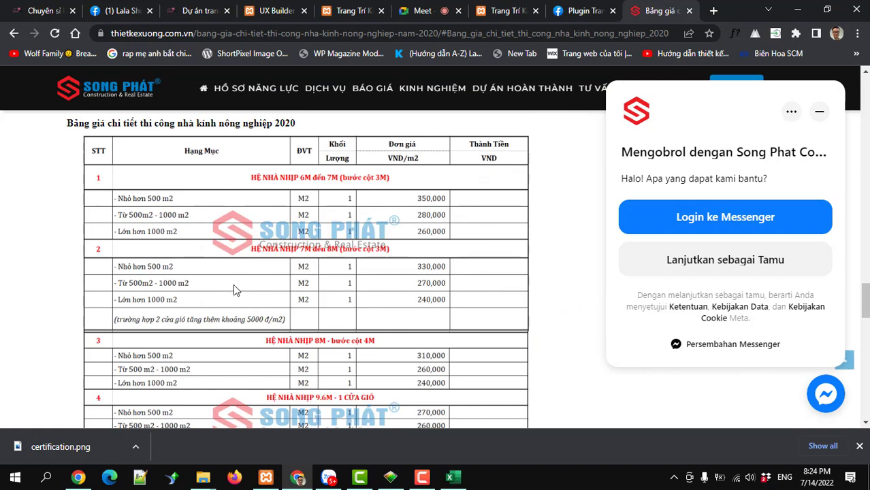
scroll(233, 289, up, 1)
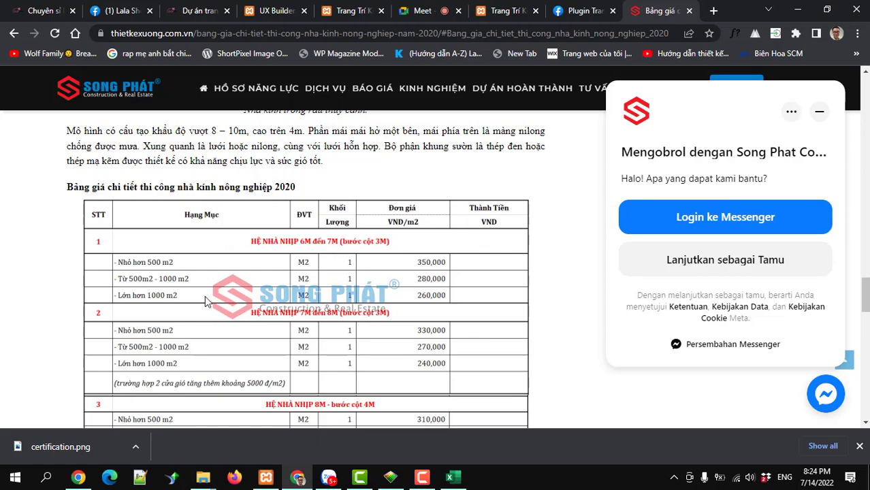
Minimize the Messenger chat overlay, and highlight the article's banner title to compare it with article 1's title in the Excel workbook.
scroll(204, 300, up, 15)
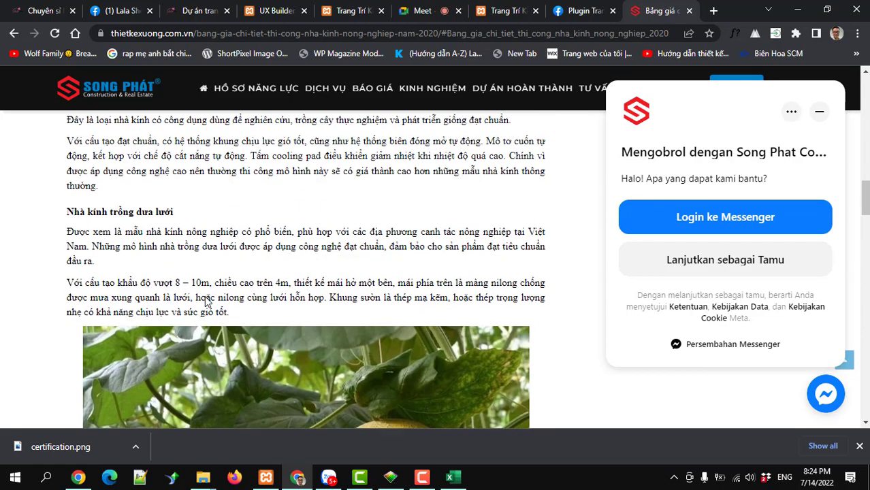
scroll(208, 294, up, 4)
scroll(210, 298, down, 2)
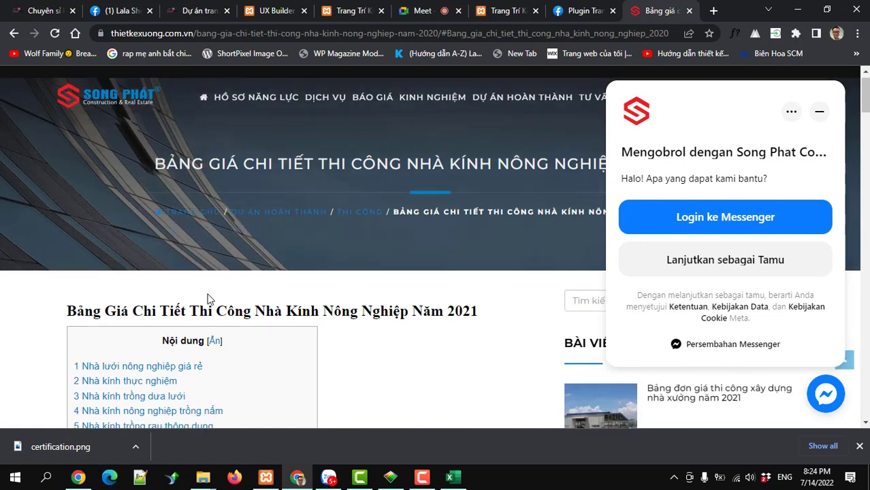
scroll(210, 298, up, 1)
scroll(210, 298, up, 1)
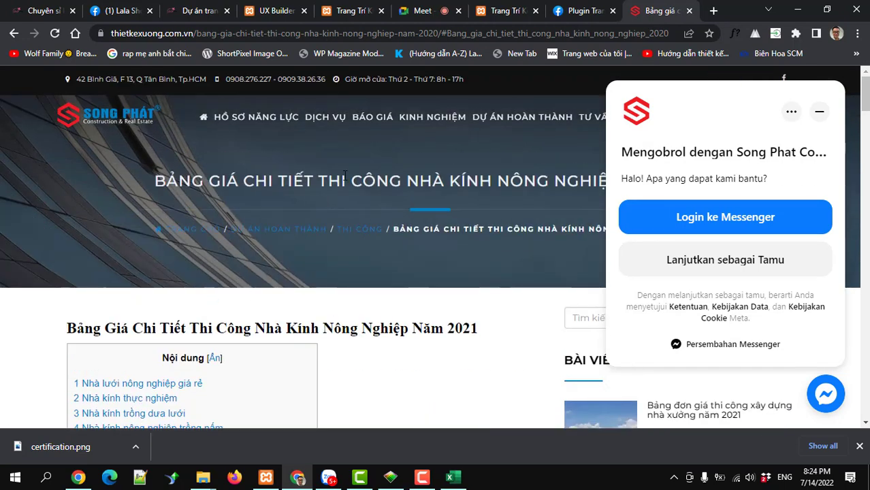
click(819, 113)
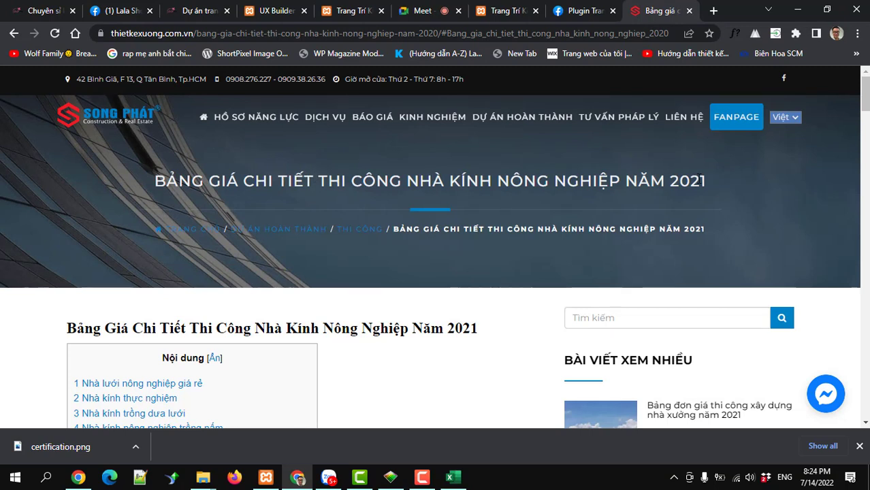
drag(707, 181, 152, 178)
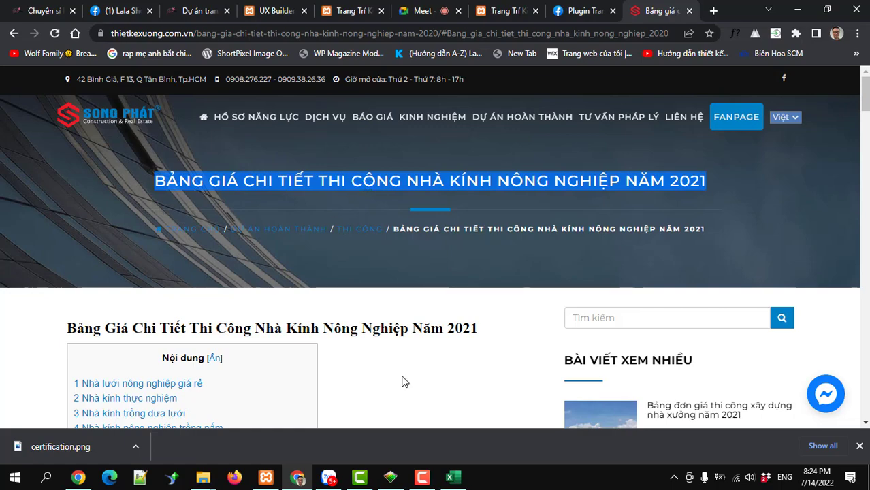
click(450, 477)
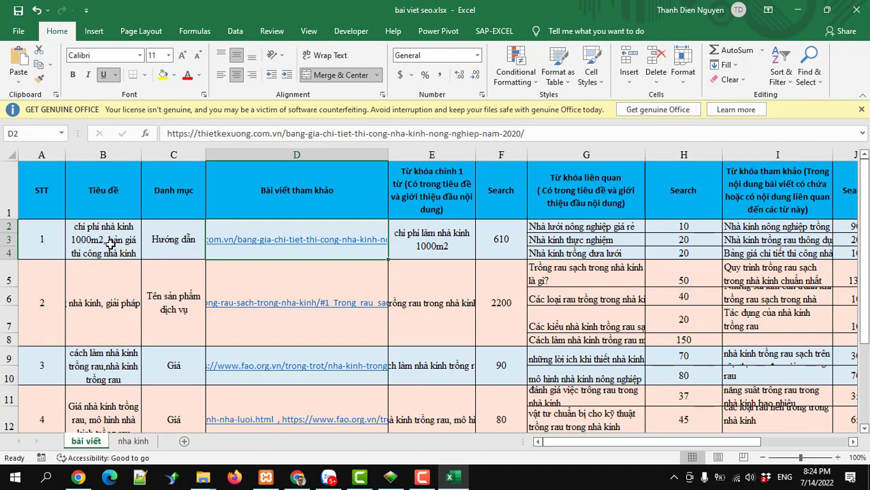
click(800, 11)
Examine the reference article's structure, including its title, table of contents, section texts, captioned images and the page footer.
scroll(391, 303, down, 10)
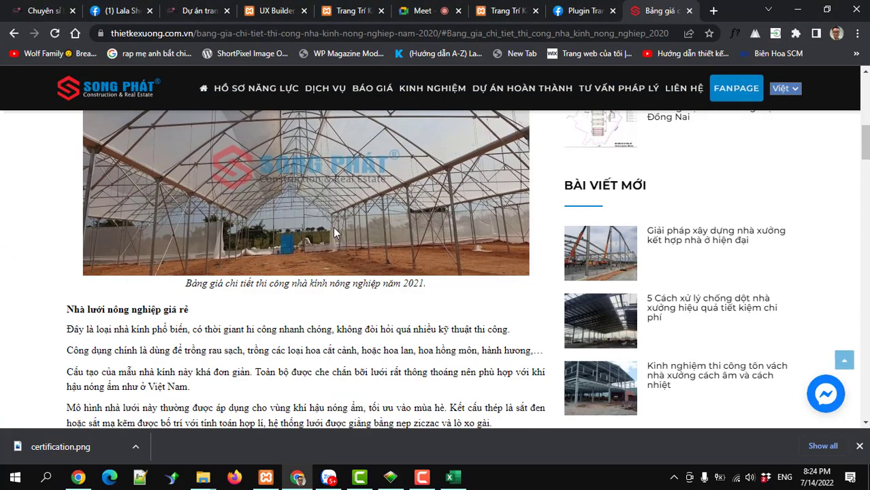
scroll(334, 233, down, 2)
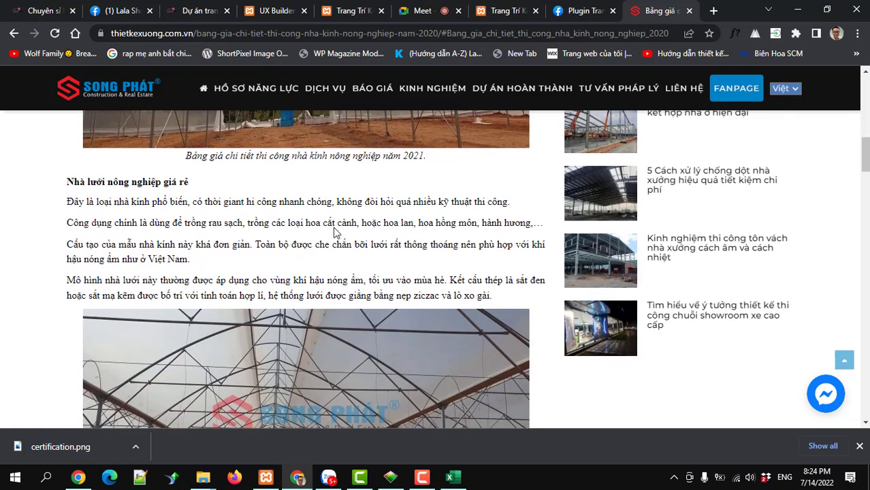
scroll(333, 233, down, 3)
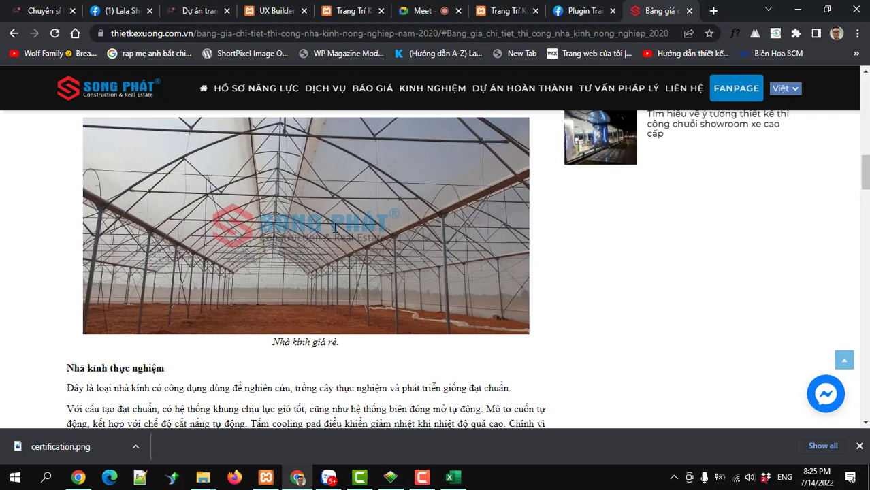
scroll(335, 228, up, 15)
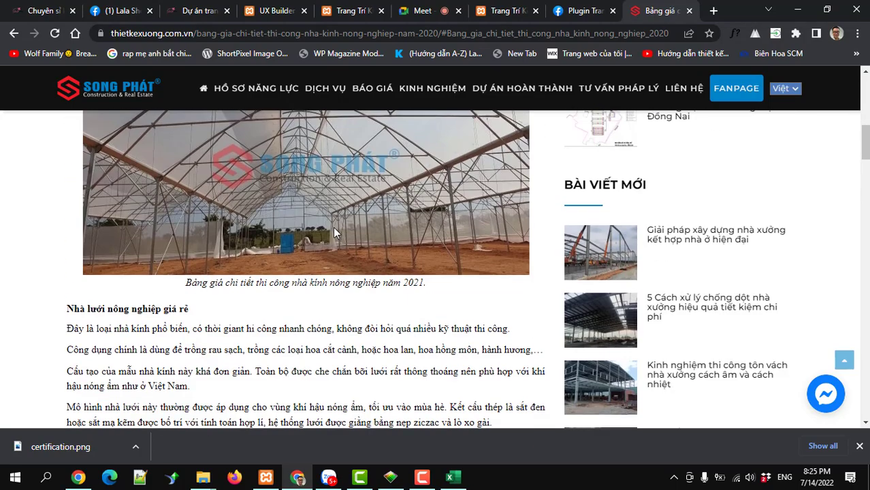
scroll(334, 228, down, 3)
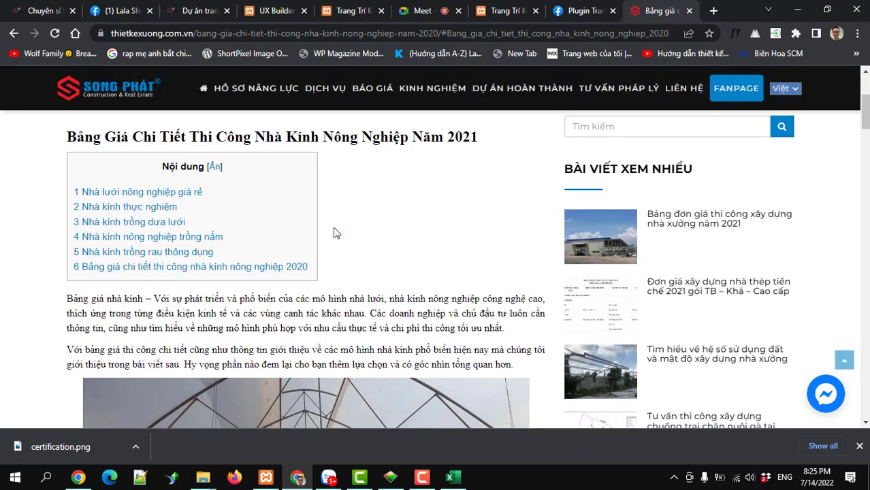
scroll(334, 228, up, 3)
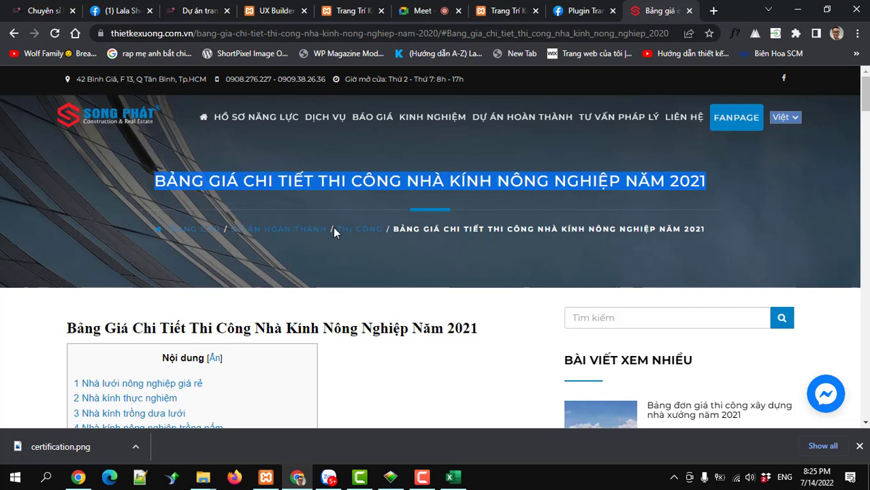
scroll(333, 232, down, 15)
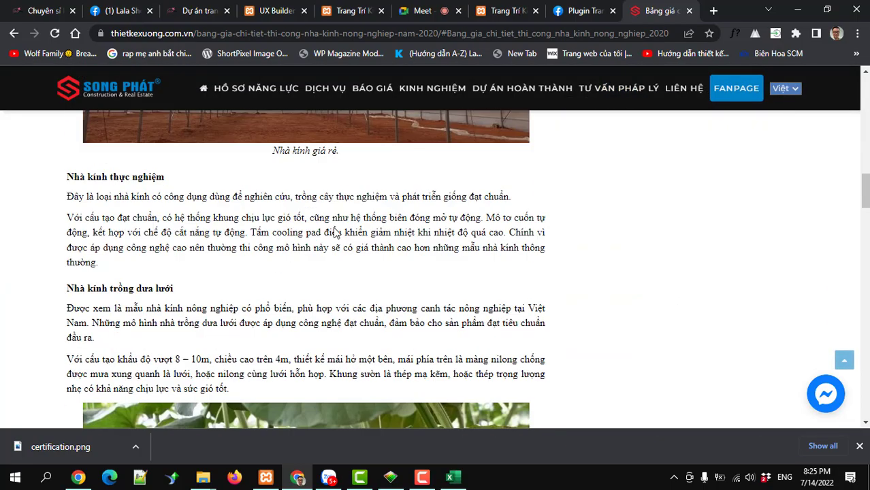
scroll(334, 233, down, 20)
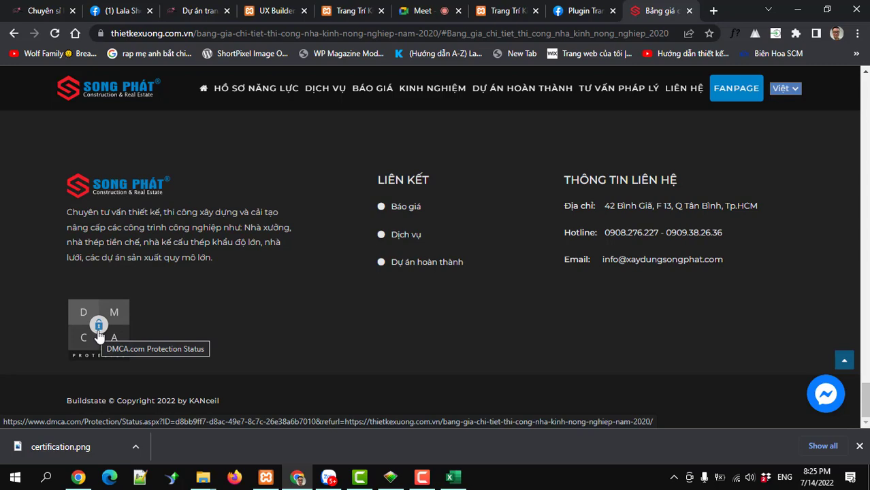
scroll(98, 336, up, 20)
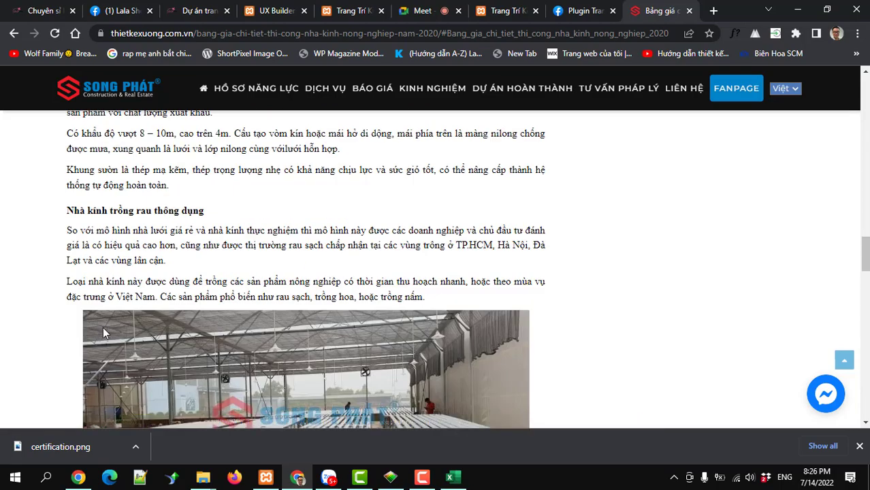
scroll(104, 329, up, 10)
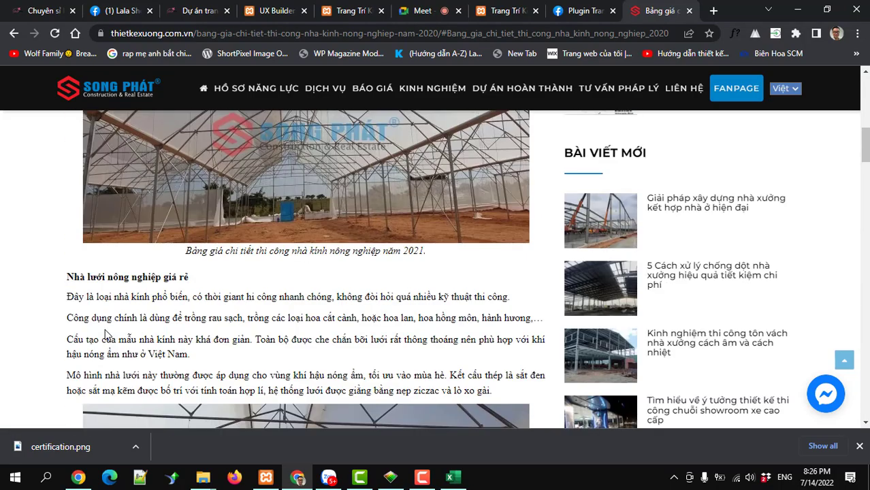
Switch to the Excel workbook and widen the Keyword column on the nha kinh sheet to fit its contents.
key(alt+Tab)
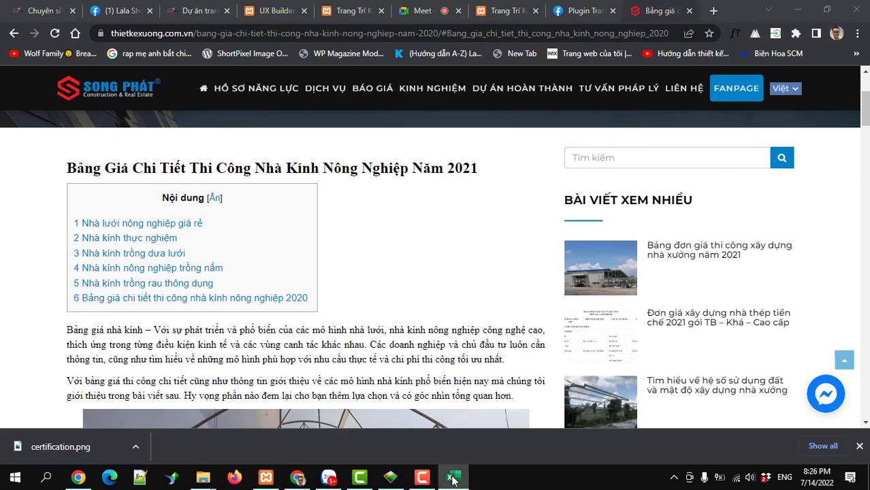
click(137, 443)
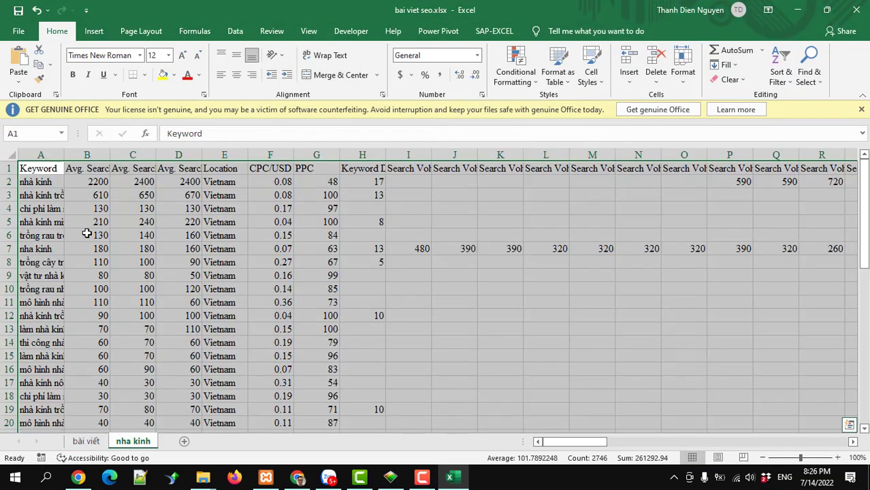
double_click(61, 155)
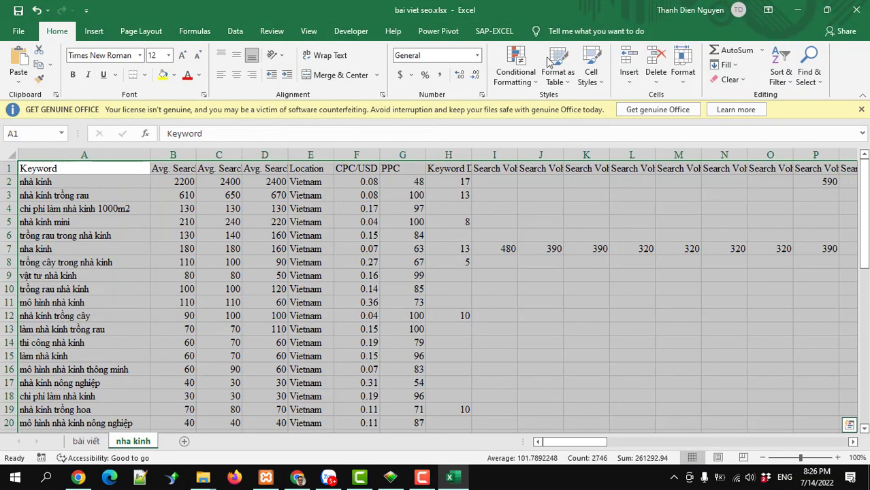
Copy the keyword nhà kính trồng rau from cell A3 of the nha kinh sheet.
click(798, 10)
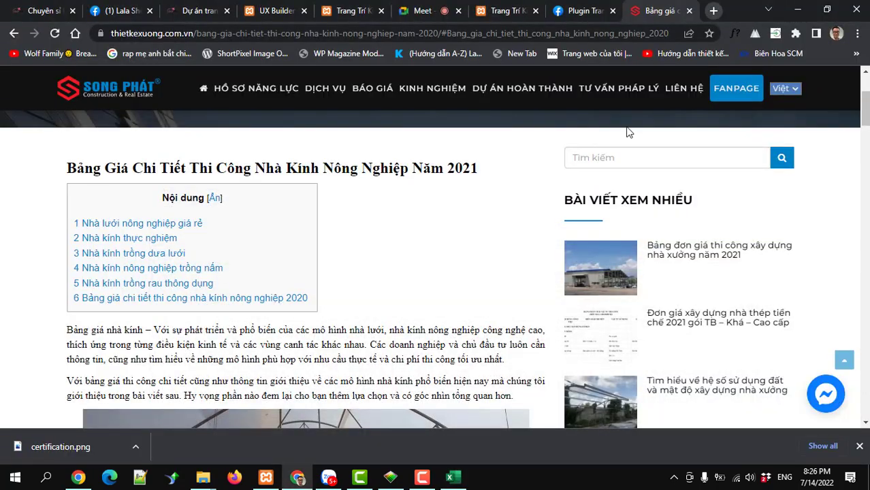
click(453, 479)
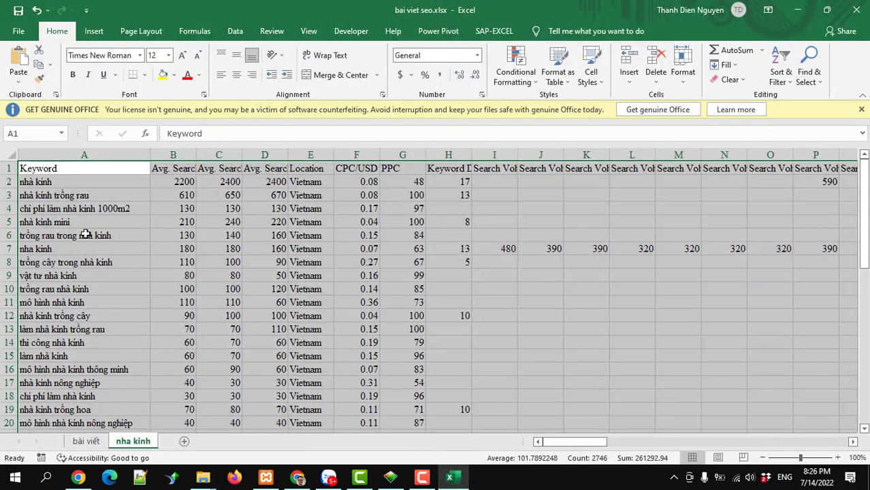
click(64, 182)
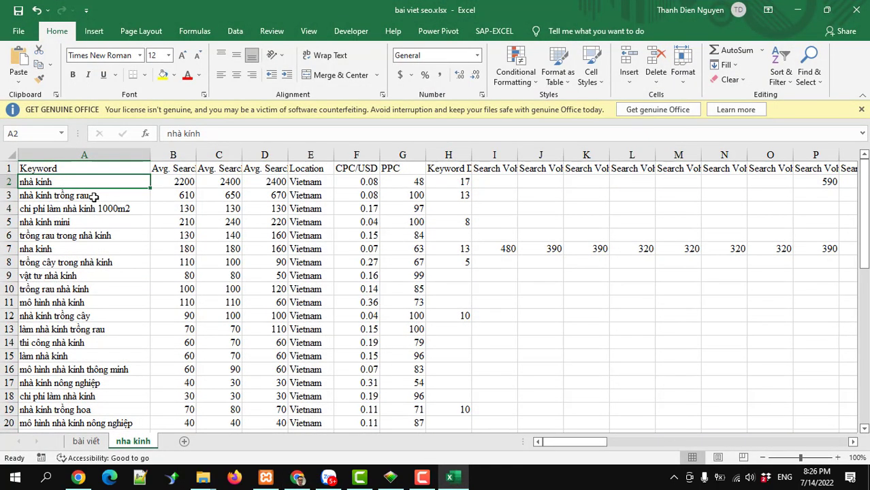
click(88, 195)
key(ctrl+c)
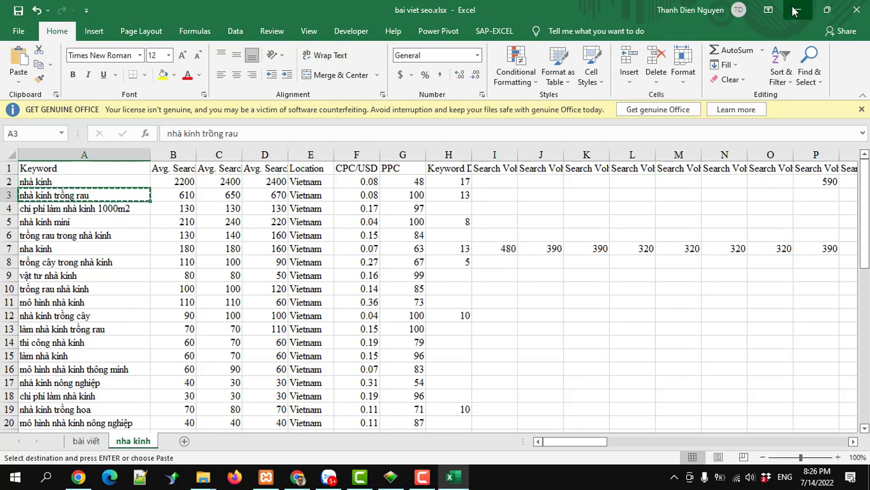
Enter the copied keyword nhà kính trồng rau in Google's search in a new Chrome tab and view its suggestions.
click(791, 14)
click(713, 12)
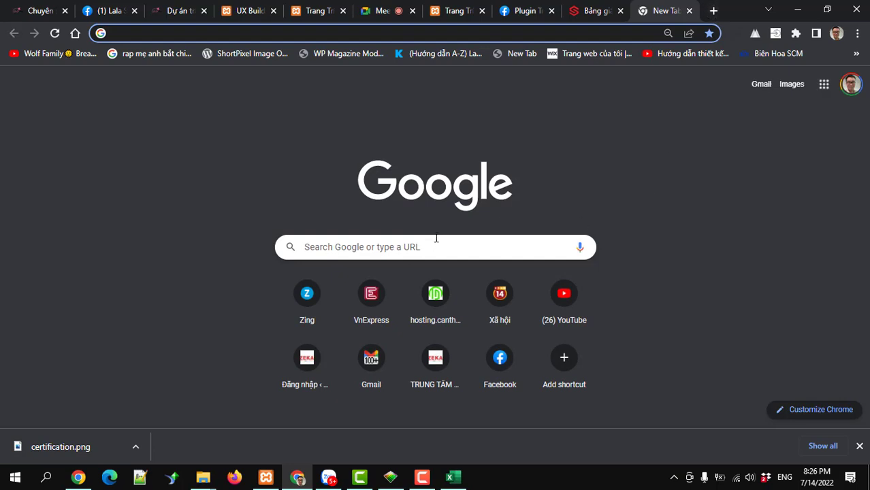
click(436, 246)
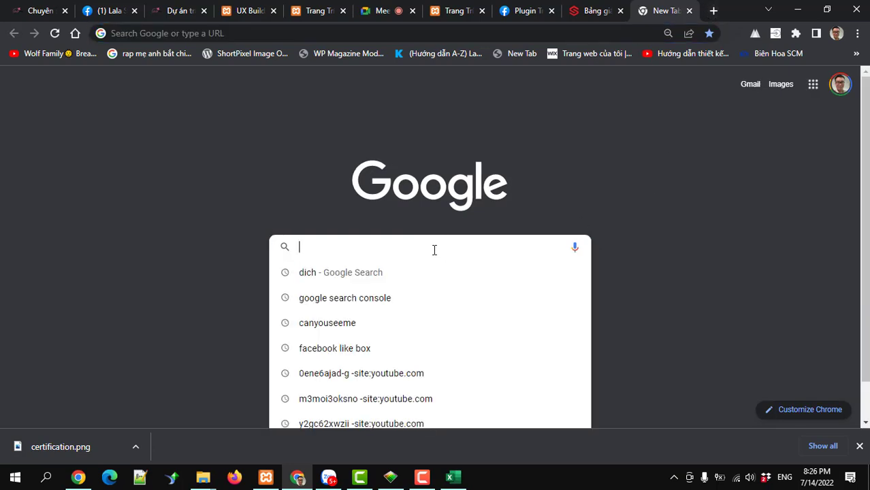
key(ctrl+v)
scroll(620, 283, down, 2)
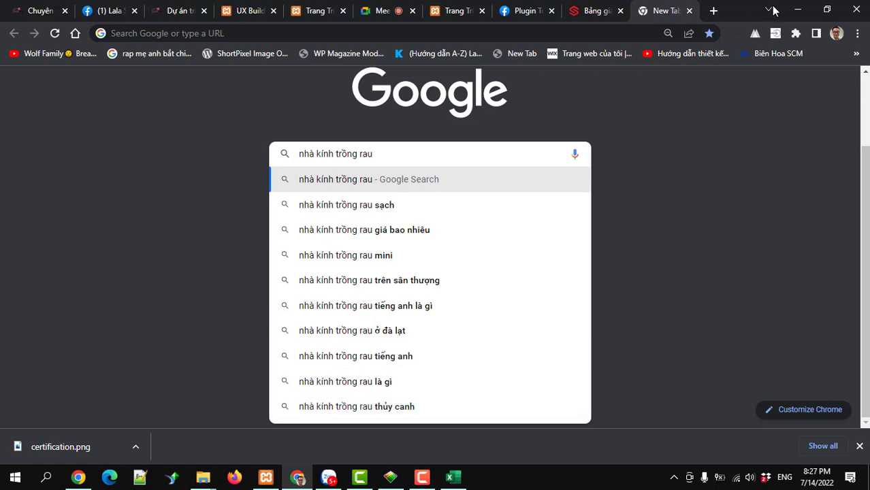
Replace the keyword in the Google search and search for keyword planner.
click(703, 207)
drag(381, 248, 263, 243)
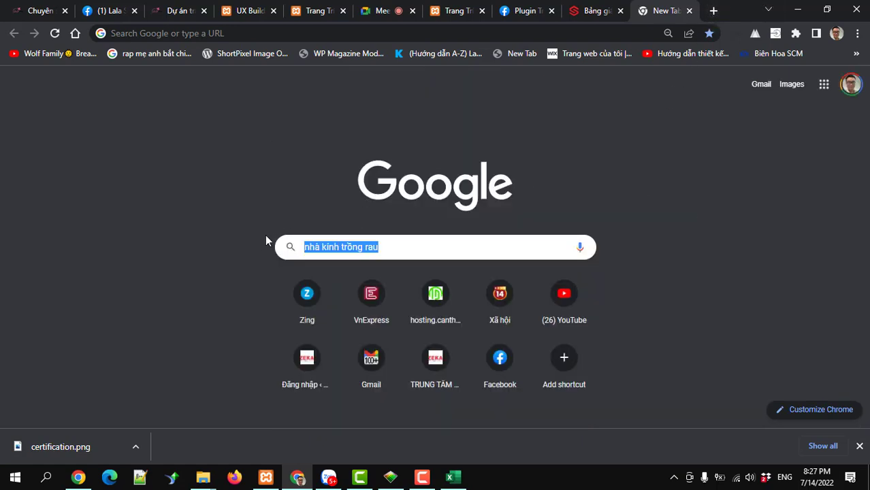
text(key)
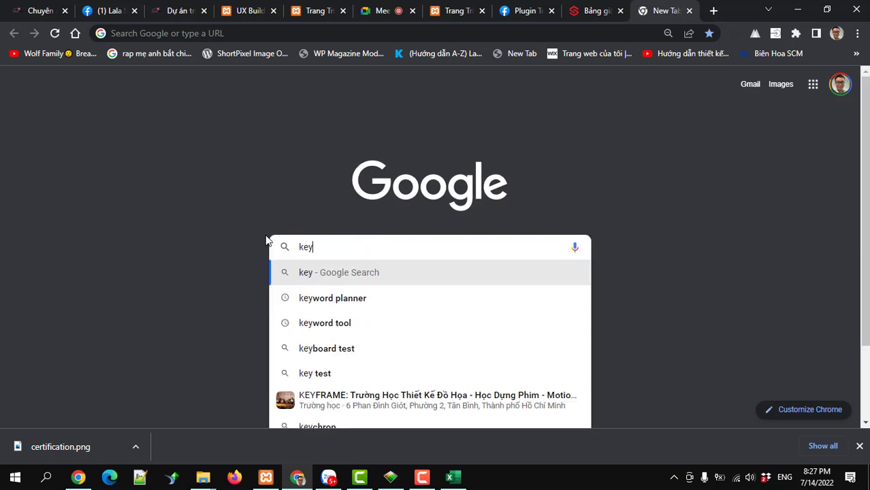
click(335, 299)
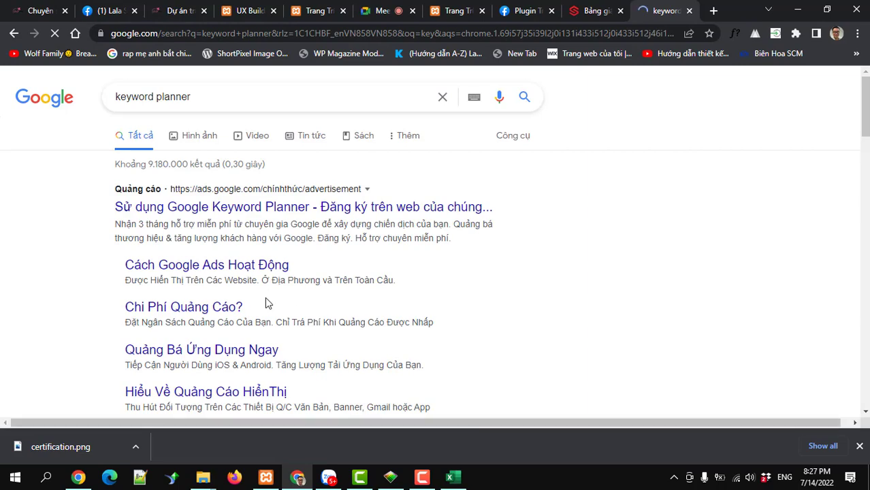
Look through the keyword planner search results for the free keyword analysis tool on keywordplanner.vn.
scroll(252, 286, down, 1)
scroll(246, 277, down, 5)
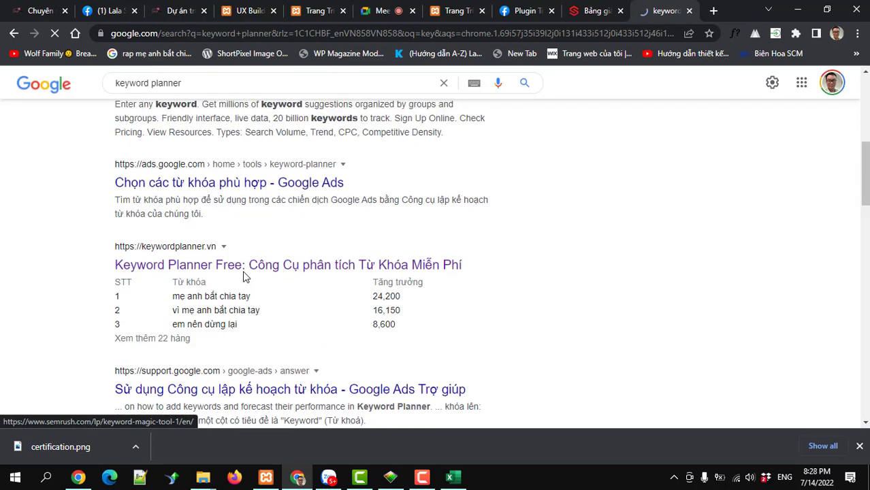
scroll(245, 277, down, 2)
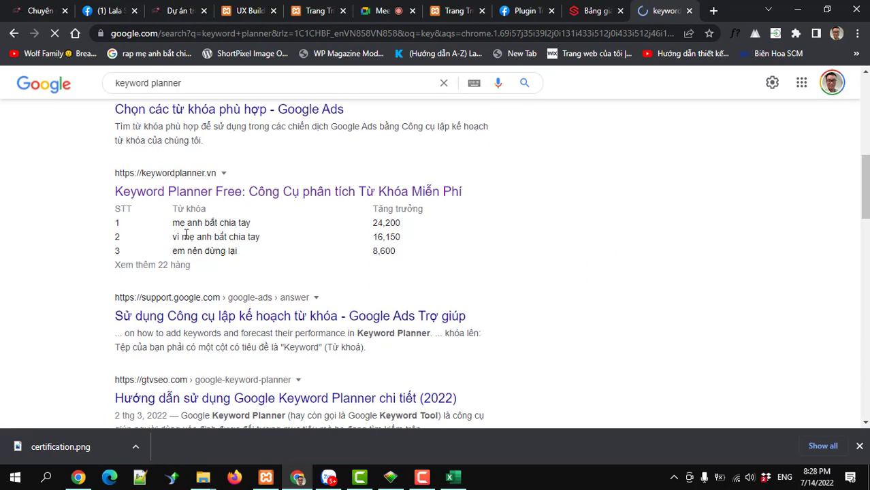
click(158, 191)
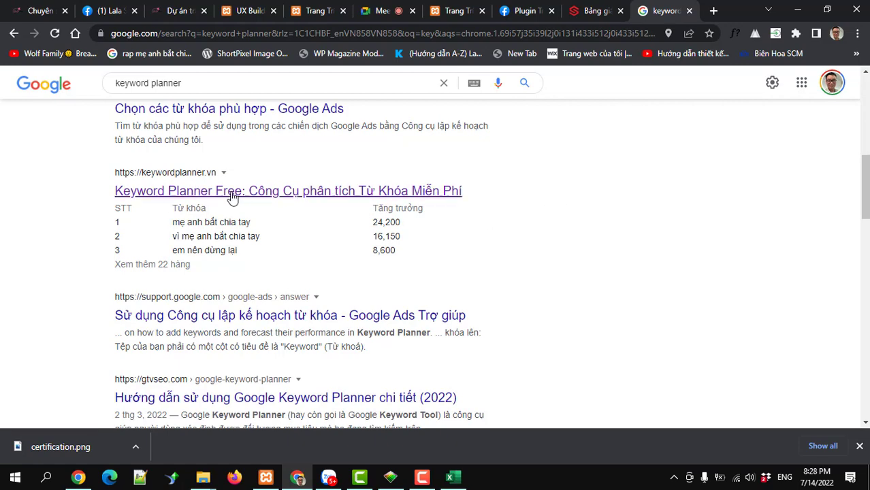
scroll(666, 152, up, 3)
scroll(413, 209, down, 3)
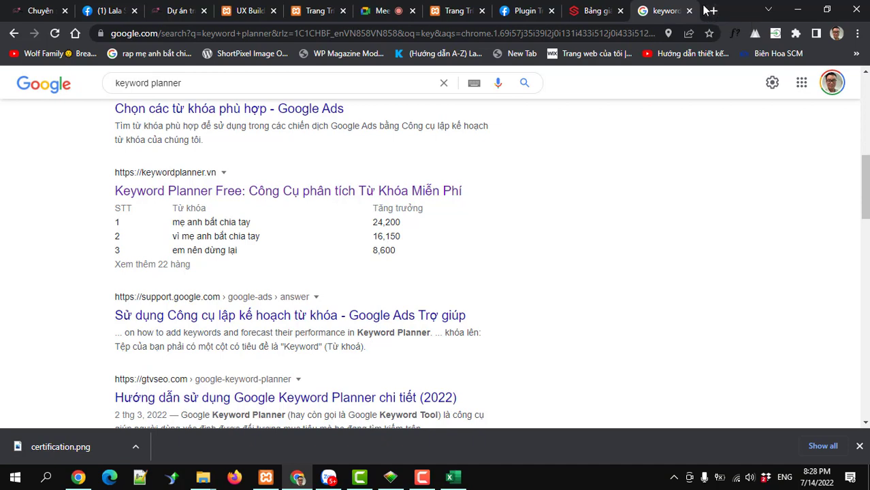
Open muachungahrefs.com.vn in a new browser tab and review the home page's introduction to its shared SEO tools service.
click(712, 11)
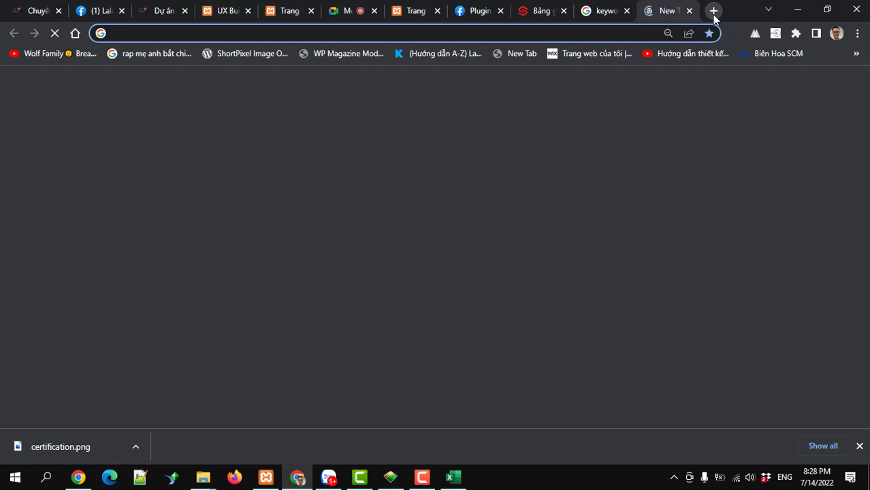
text(mua)
key(Return)
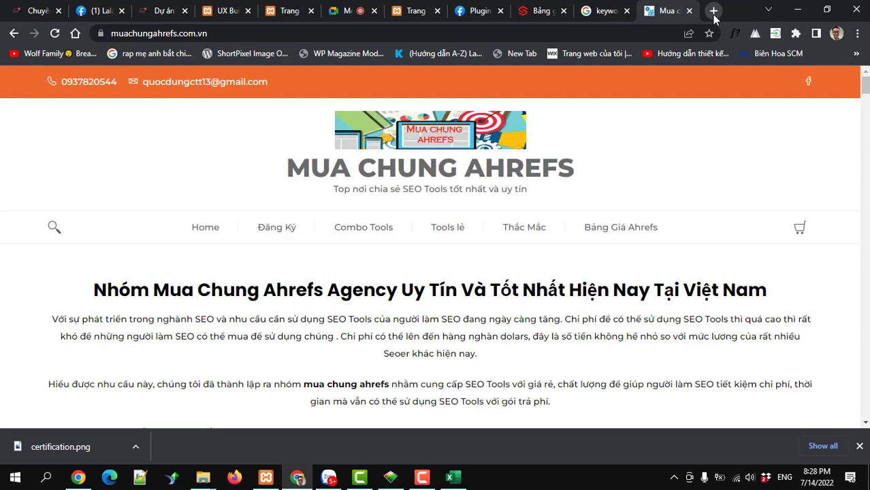
scroll(478, 255, down, 3)
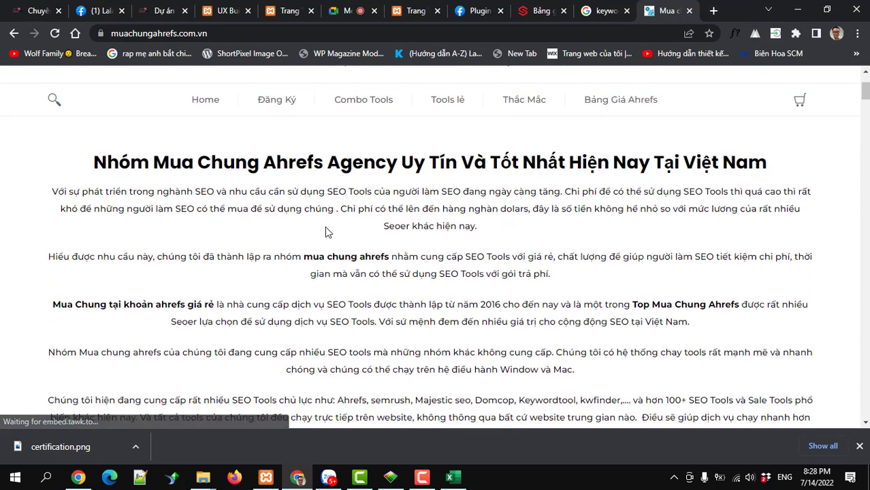
drag(295, 162, 200, 169)
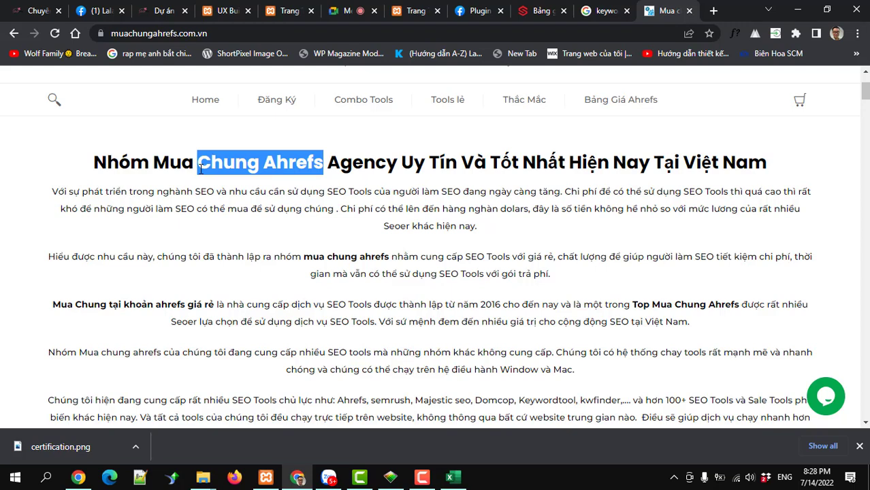
scroll(341, 248, down, 10)
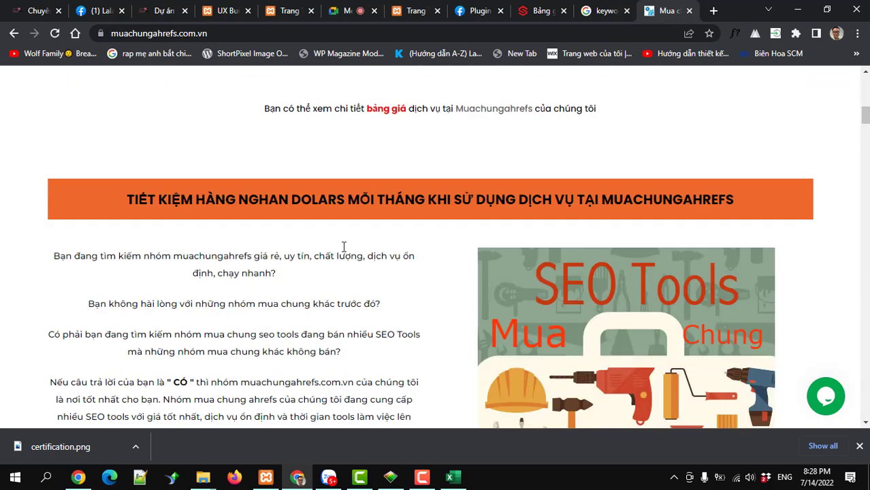
scroll(344, 252, up, 10)
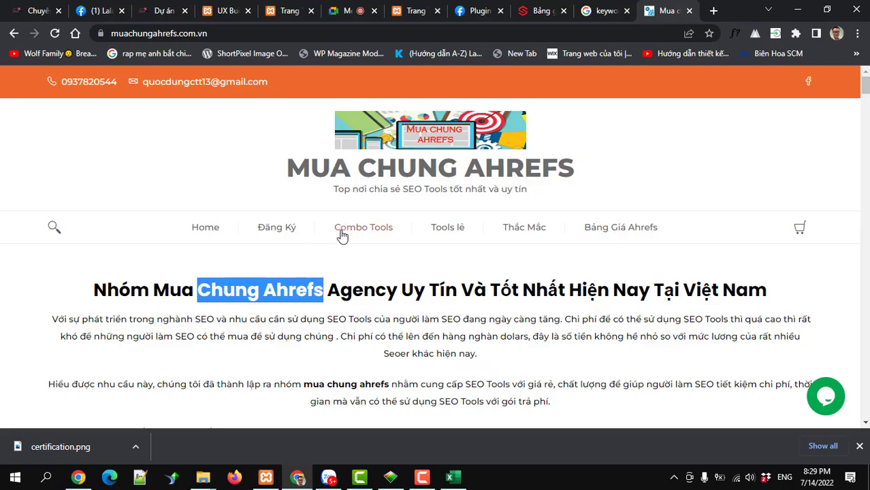
scroll(350, 252, down, 10)
scroll(353, 258, down, 15)
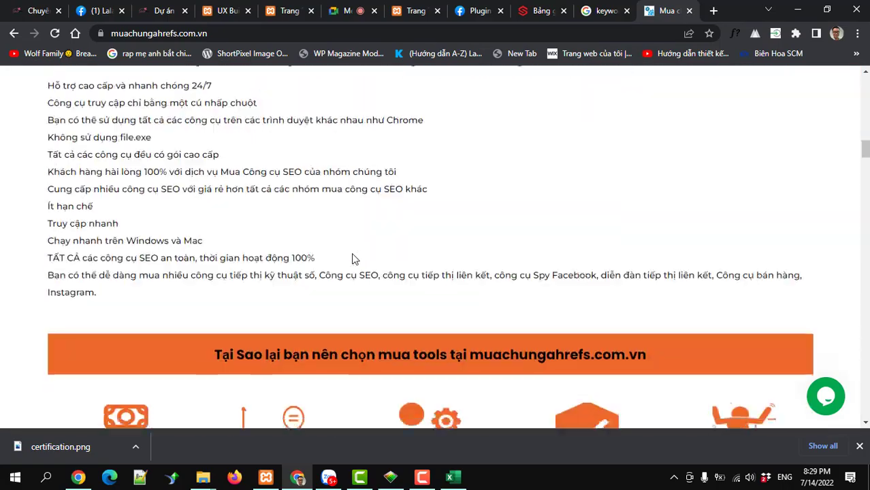
scroll(353, 258, up, 20)
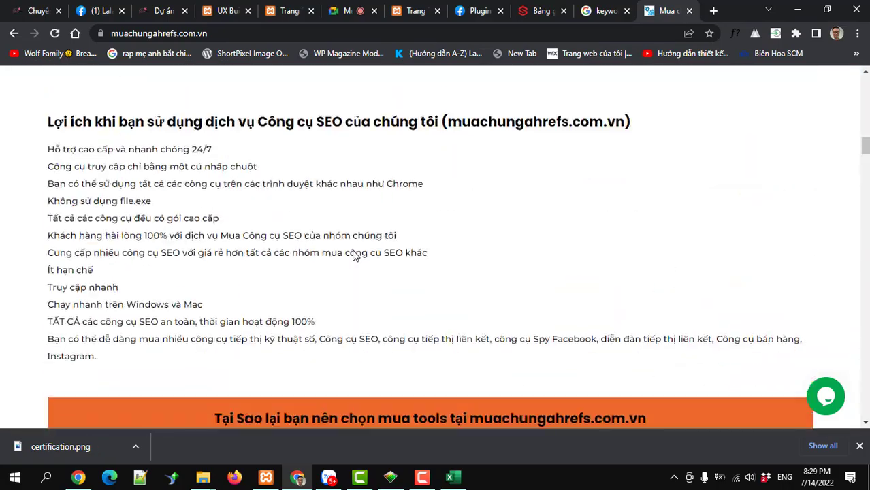
scroll(352, 255, up, 5)
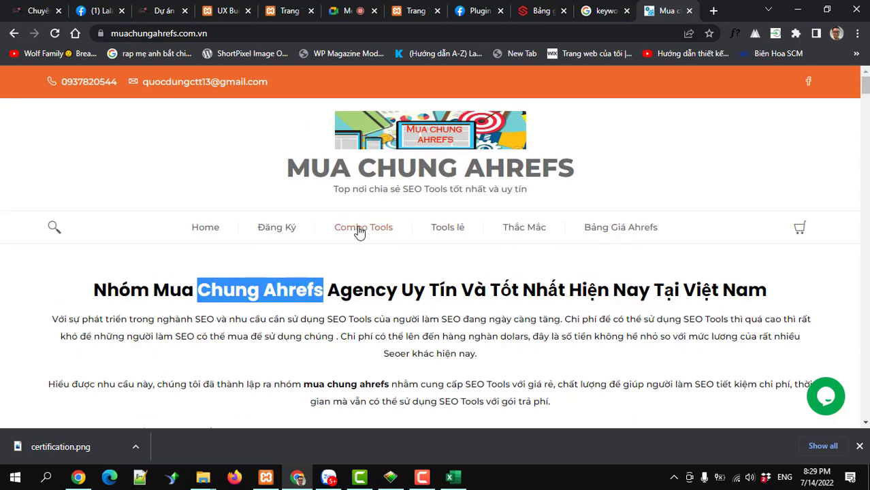
Go to the Combo Tools section and review the combo packages and the individual SEO tools on offer.
click(359, 226)
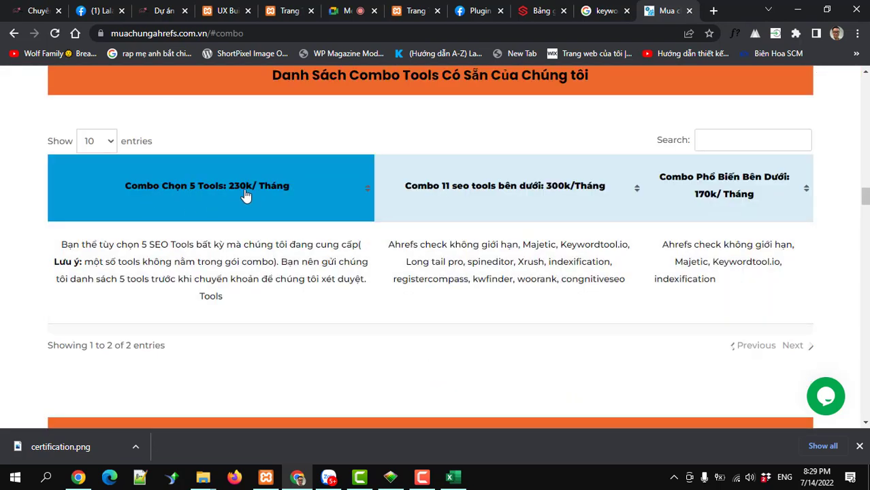
scroll(245, 195, up, 1)
scroll(272, 269, down, 5)
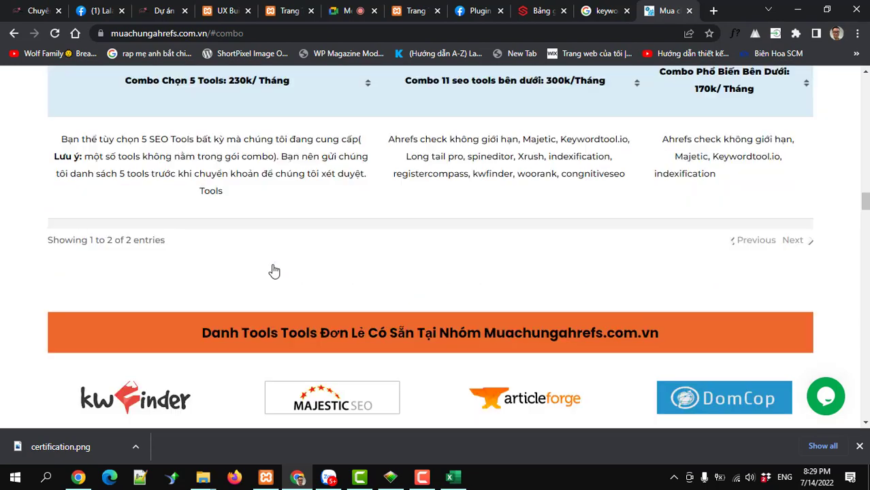
scroll(272, 271, down, 1)
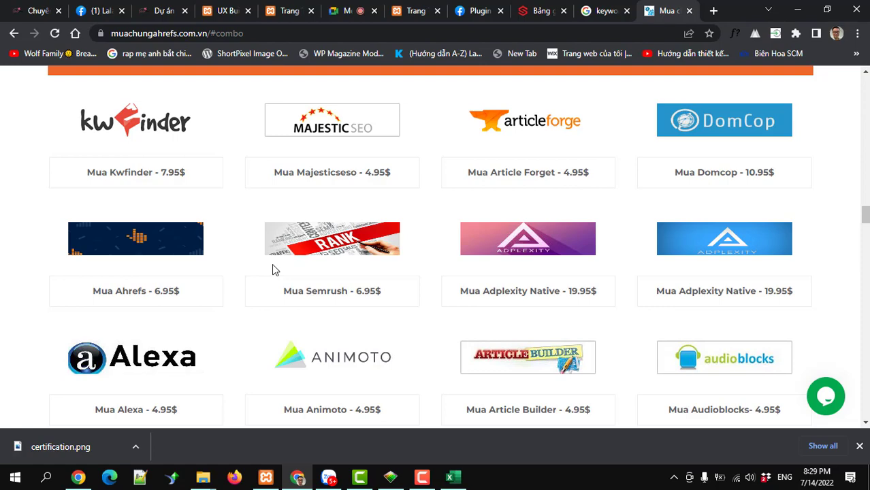
scroll(272, 269, down, 5)
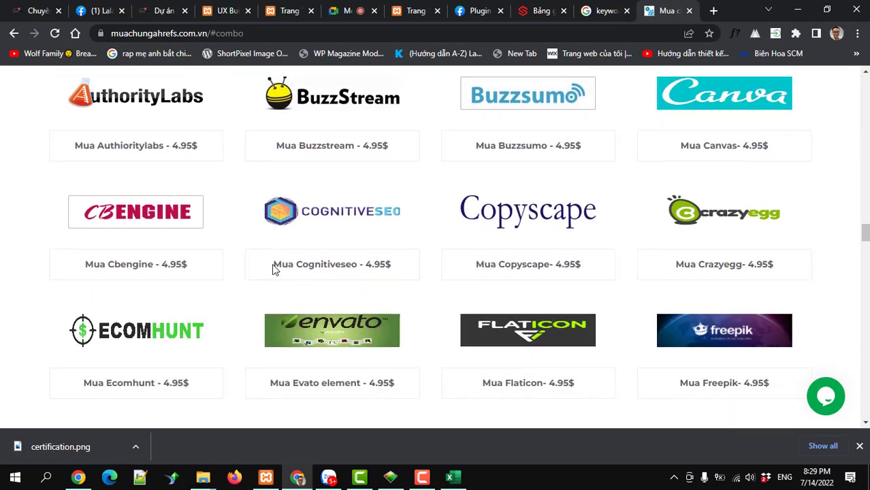
scroll(273, 266, down, 3)
scroll(273, 266, up, 9)
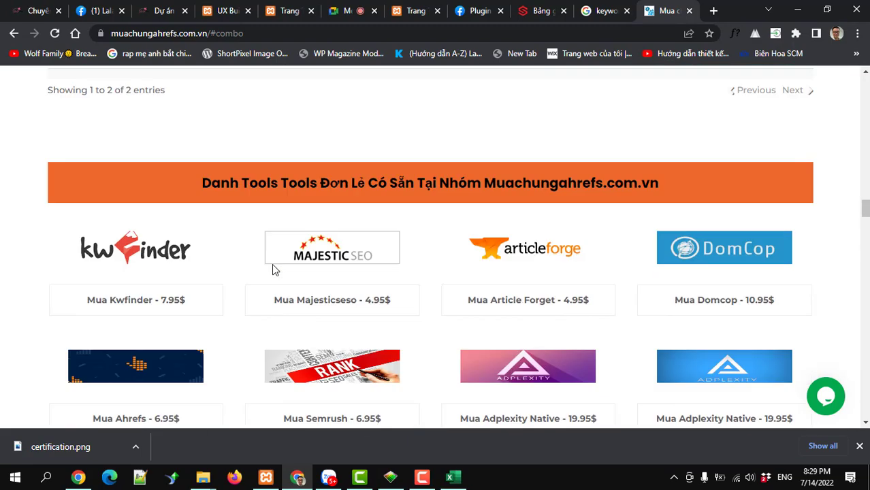
scroll(273, 265, up, 10)
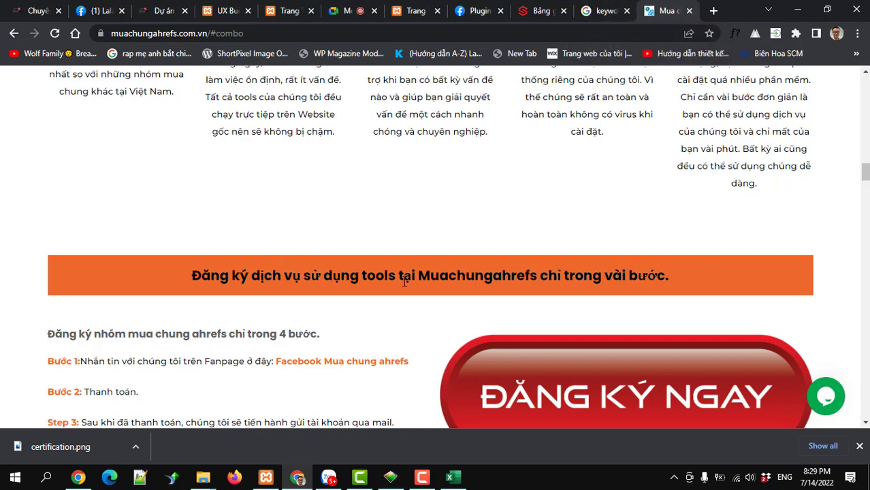
Launch Chrome from the desktop with the infoasia vietnam profile and maximize its window.
key(super+d)
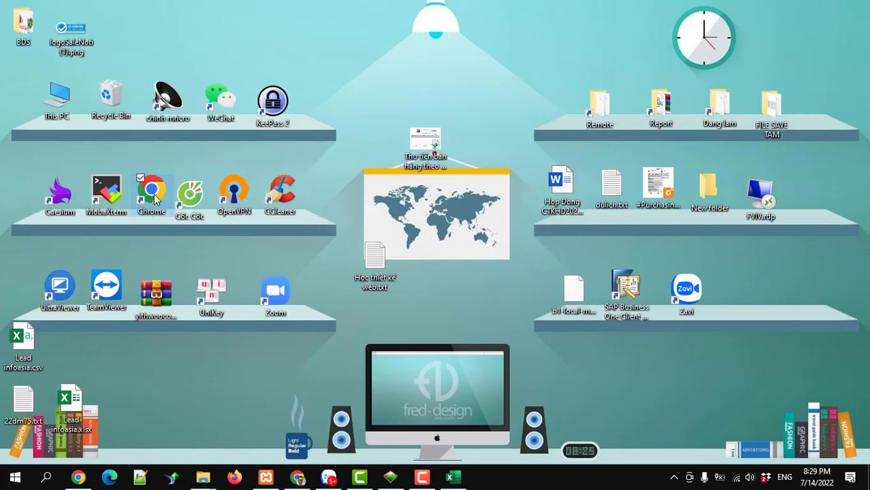
double_click(154, 195)
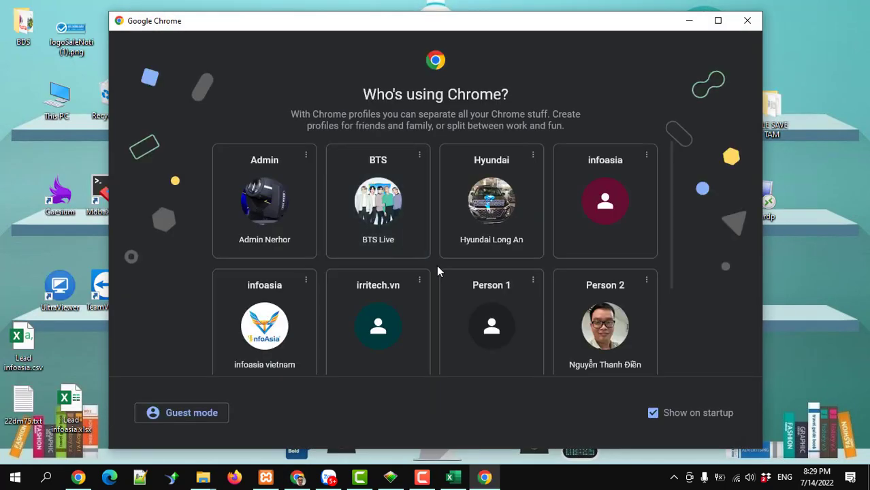
click(309, 312)
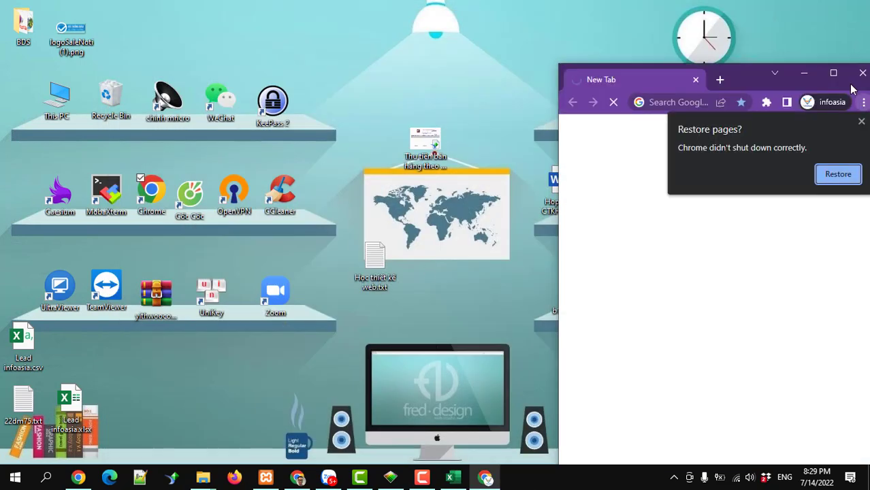
click(834, 73)
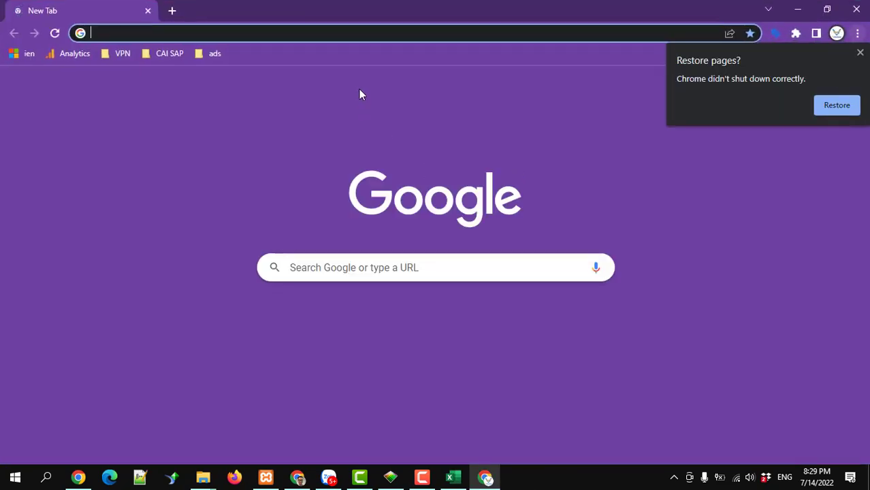
Search Google for google ads.
text(google)
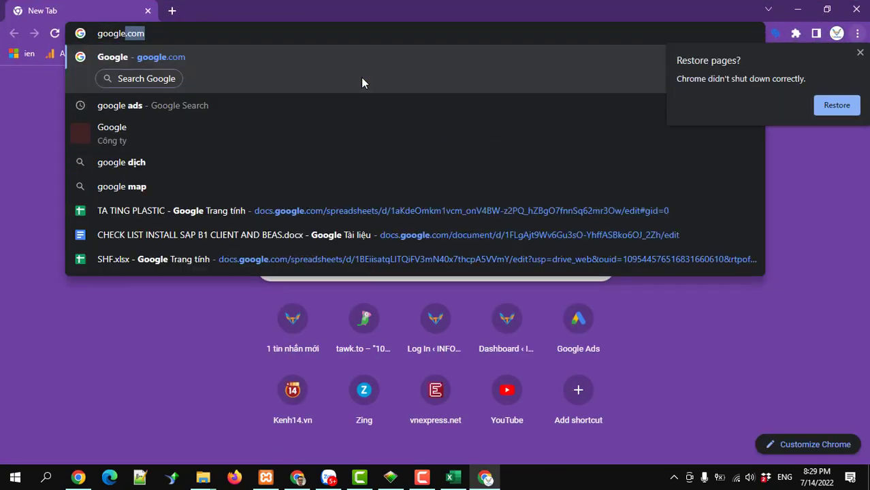
text( a)
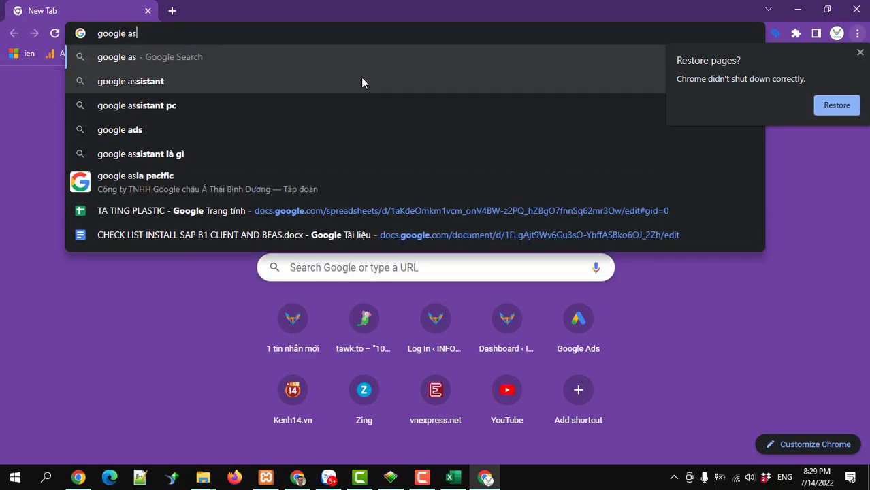
key(BackSpace)
text(d)
key(BackSpace)
text(as)
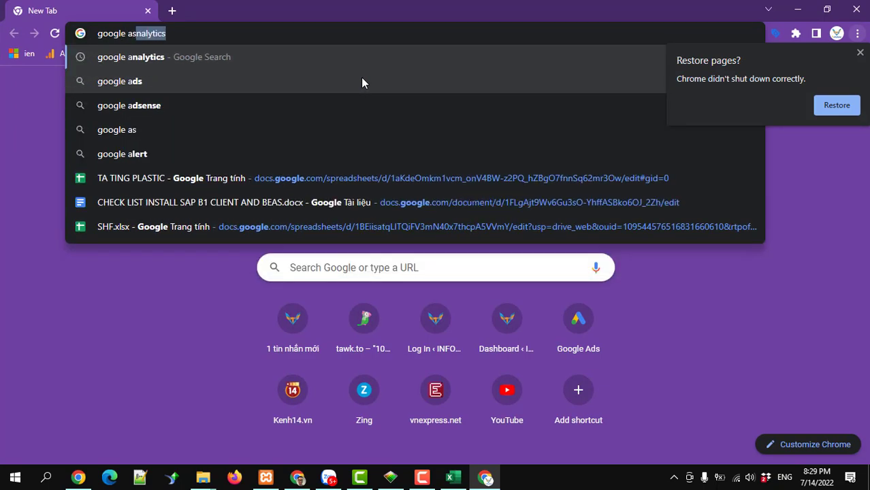
key(BackSpace)
text(ds)
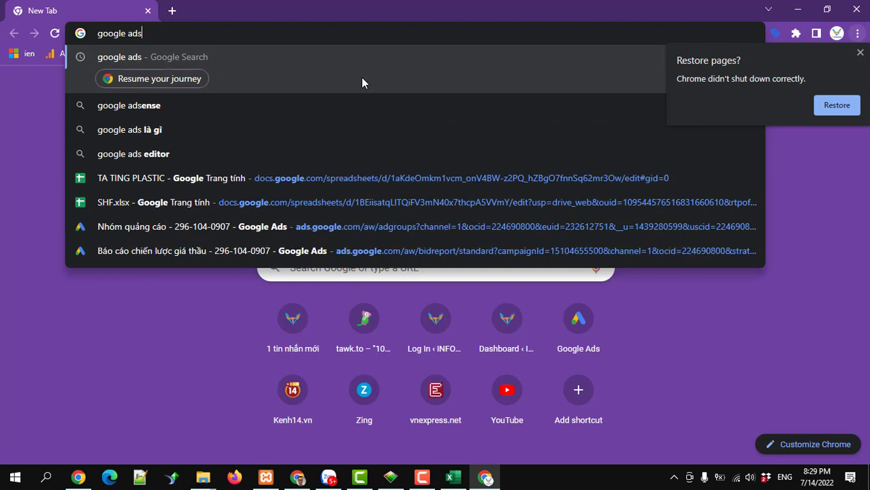
key(Return)
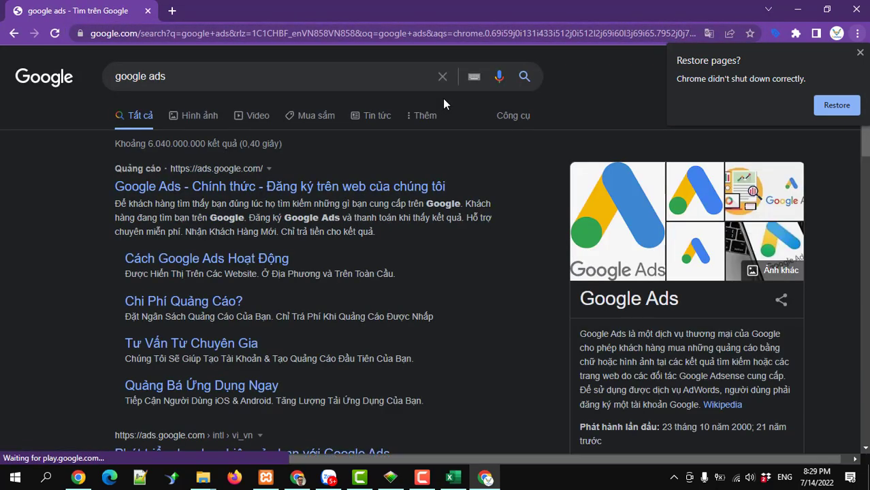
Open the official Google Ads site from the search results, dismiss the restore-pages notice and sign in to the account.
click(213, 186)
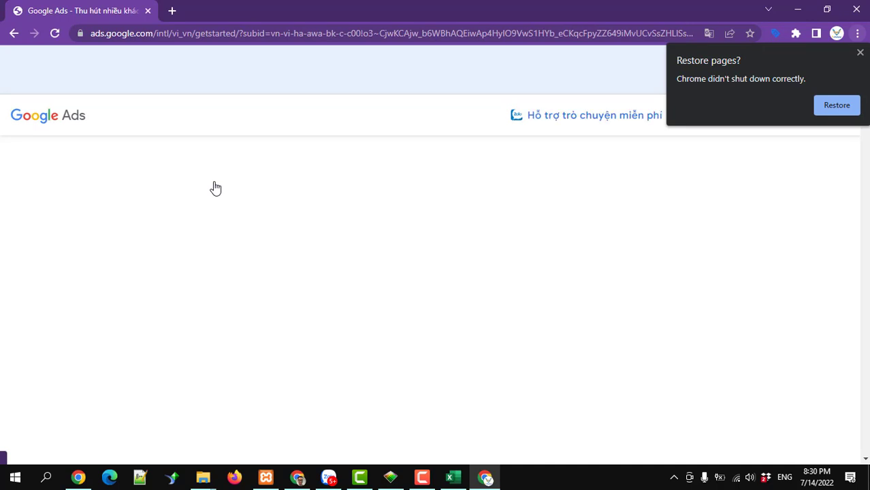
click(859, 52)
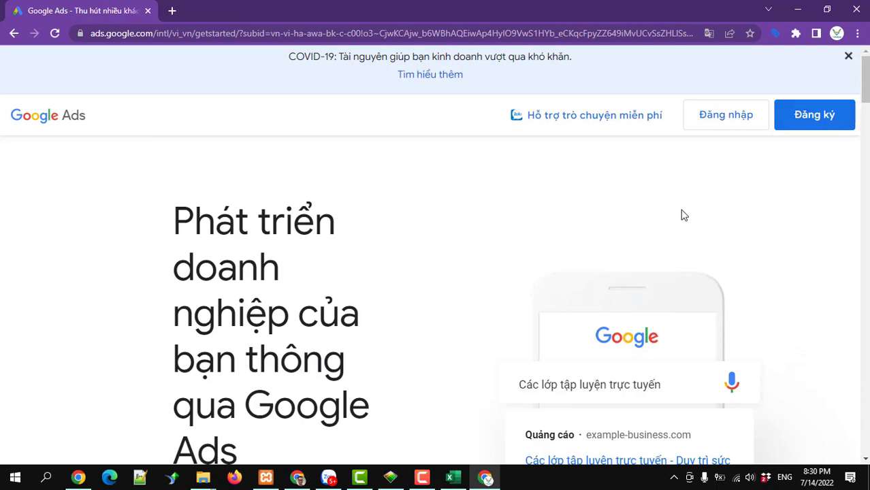
click(729, 126)
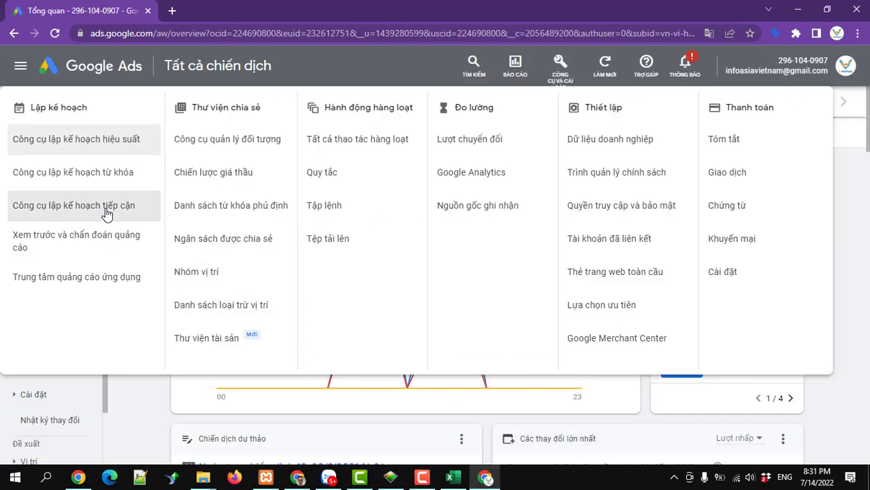
Open Keyword Planner in Google Ads and start discovering new keywords from a seed keyword.
click(104, 180)
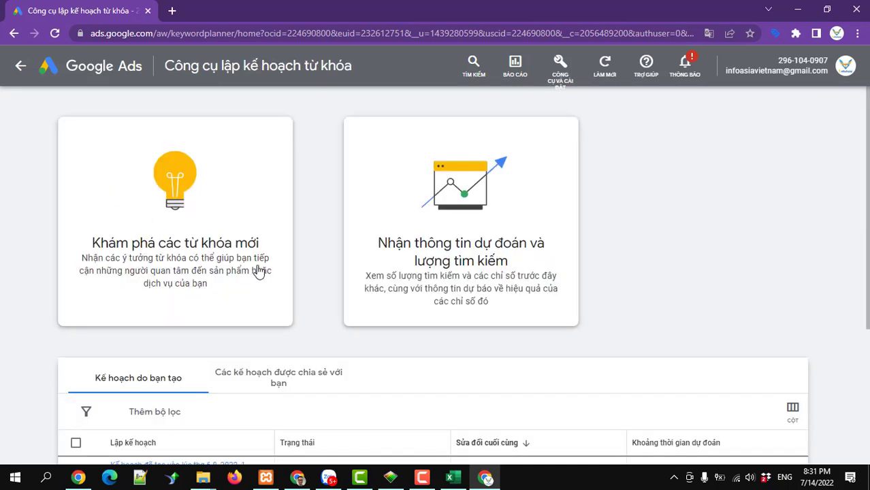
scroll(199, 271, down, 2)
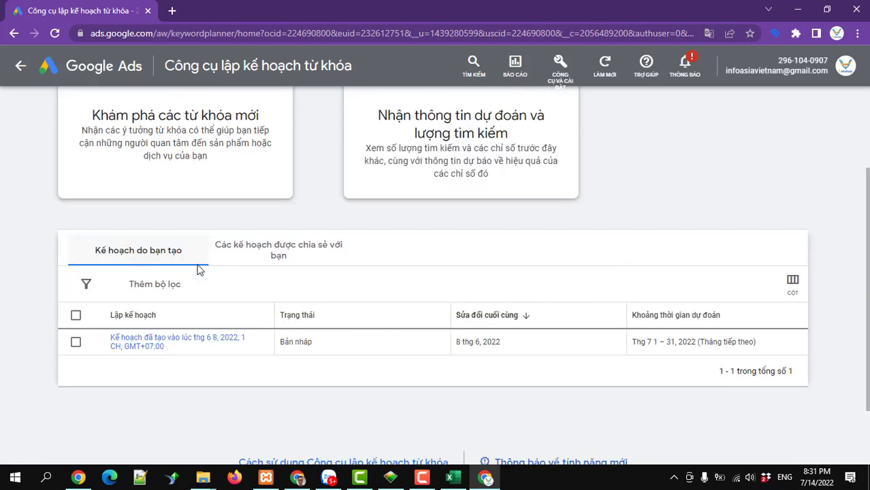
scroll(198, 271, up, 2)
click(186, 205)
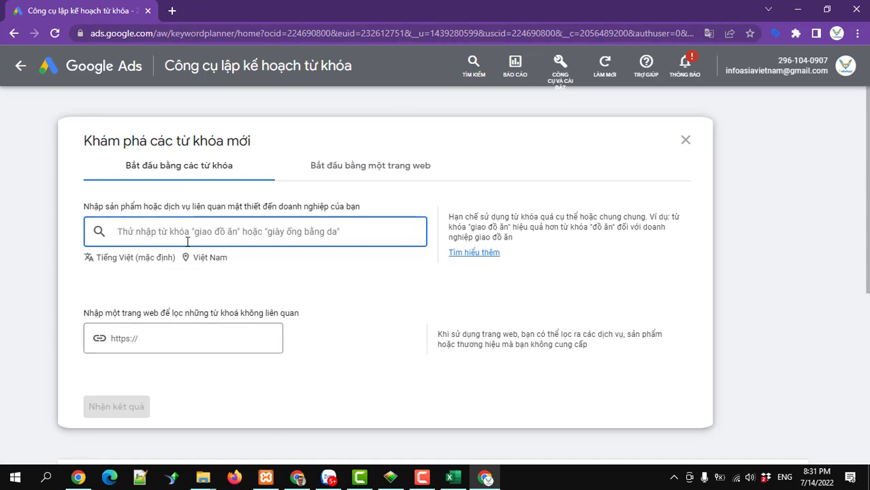
Get keyword ideas for the seed keyword "nhà kính trồng rau" in Vietnamese for Vietnam.
text(nhà)
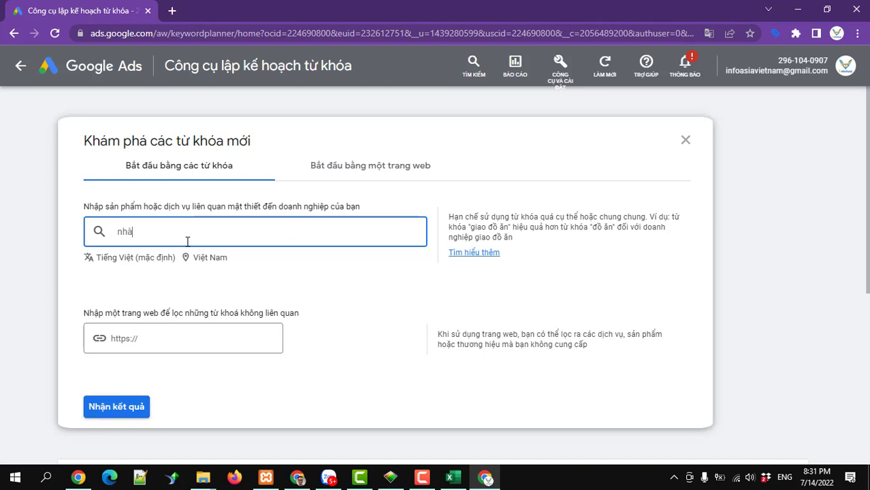
text( knh)
key(BackSpace)
key(BackSpace)
text(inh trong)
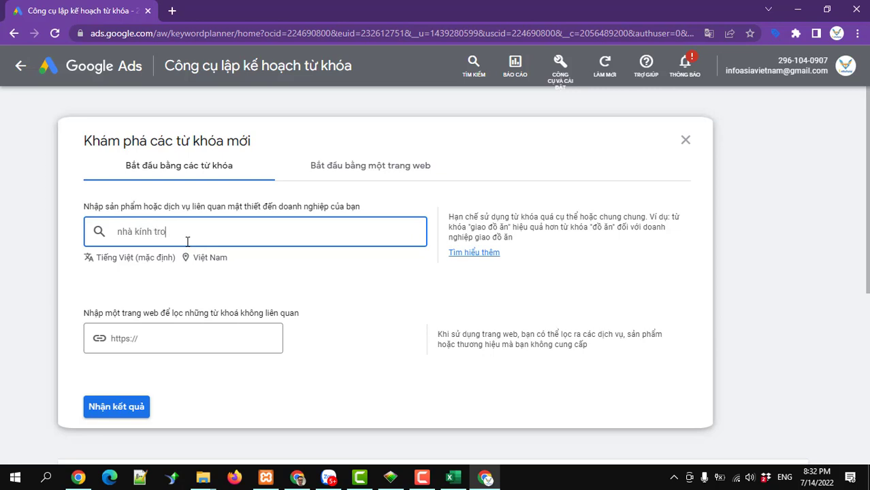
text(of rau)
click(111, 410)
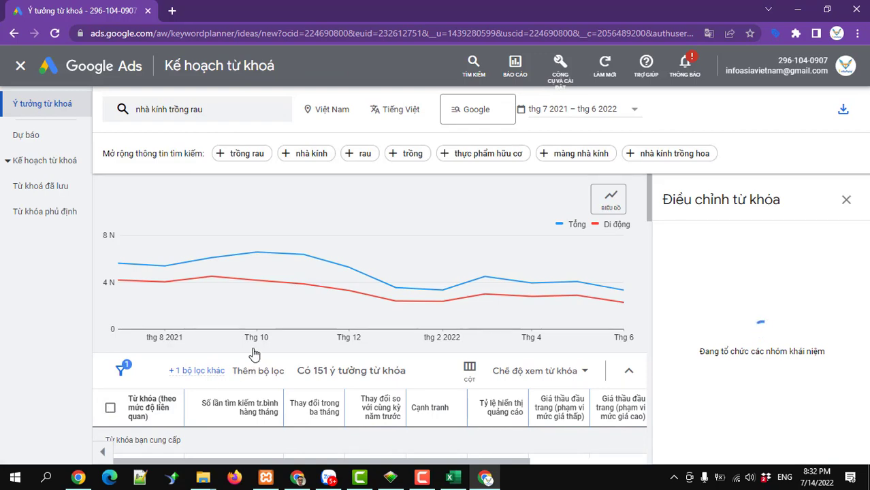
Widen the keyword column and review the suggested keywords with their average monthly searches and competition.
scroll(253, 354, down, 2)
scroll(254, 355, down, 1)
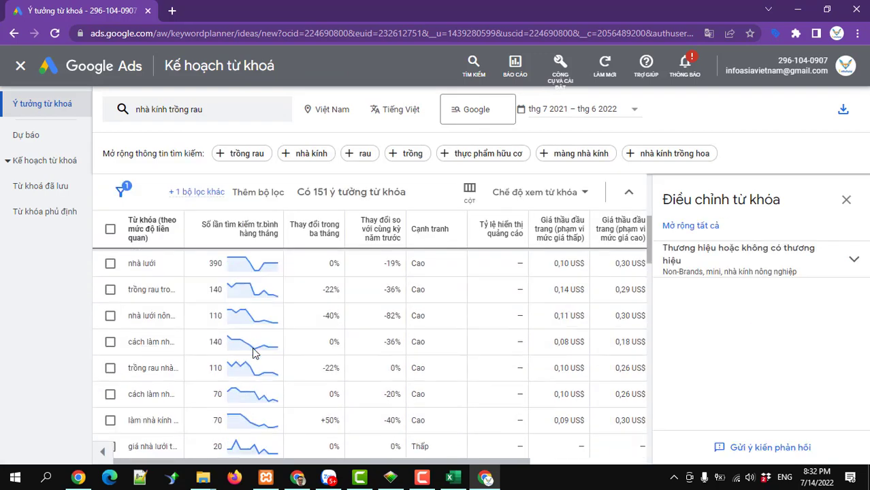
scroll(210, 325, up, 2)
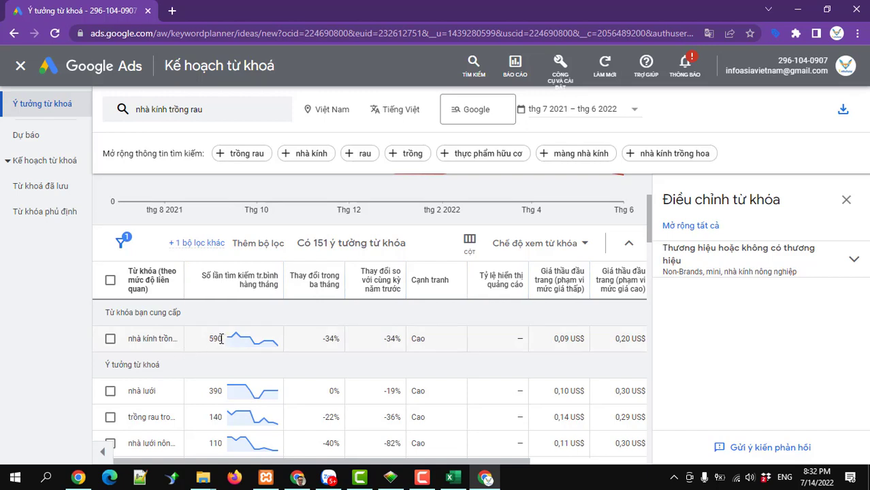
scroll(208, 388, down, 1)
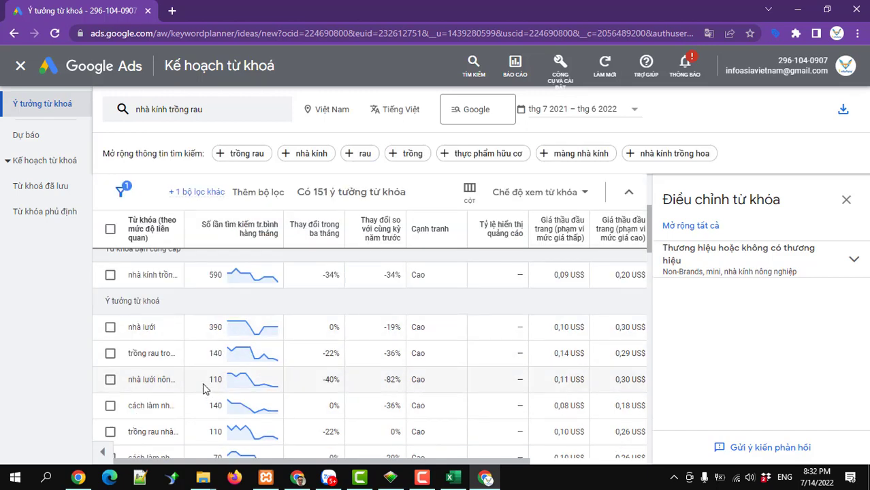
drag(185, 237, 227, 266)
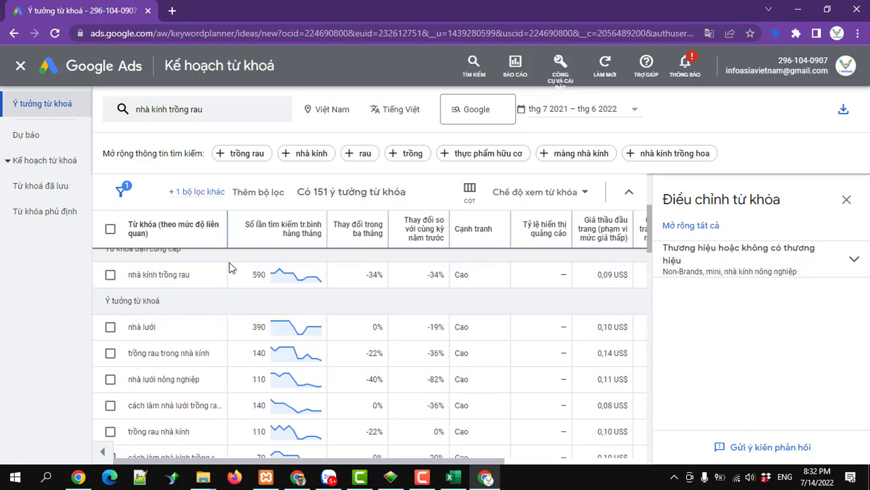
scroll(243, 382, down, 2)
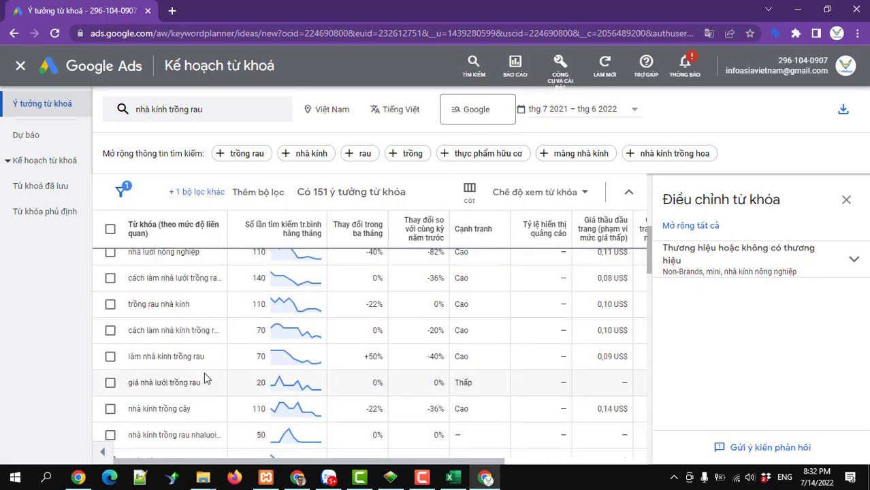
scroll(220, 387, down, 6)
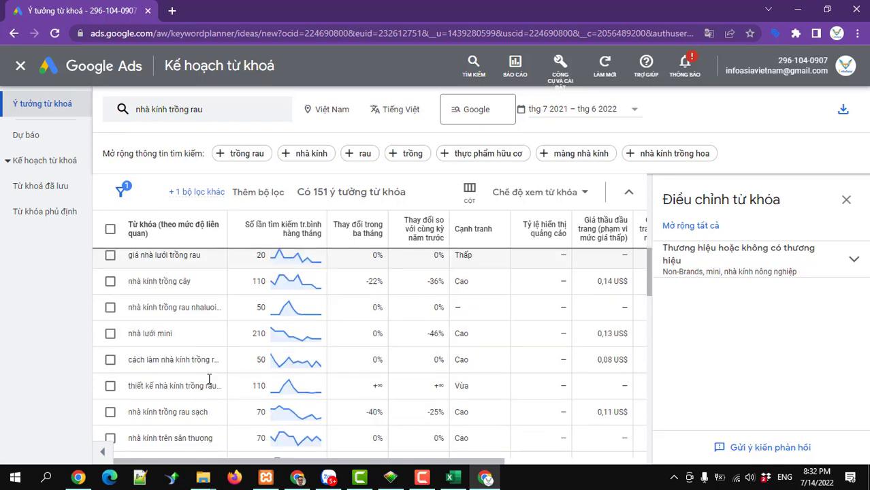
scroll(210, 378, down, 2)
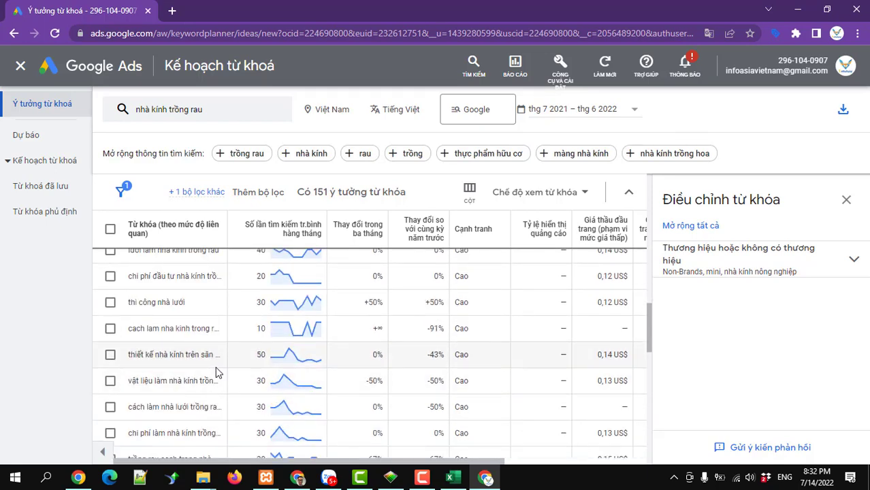
scroll(221, 368, down, 1)
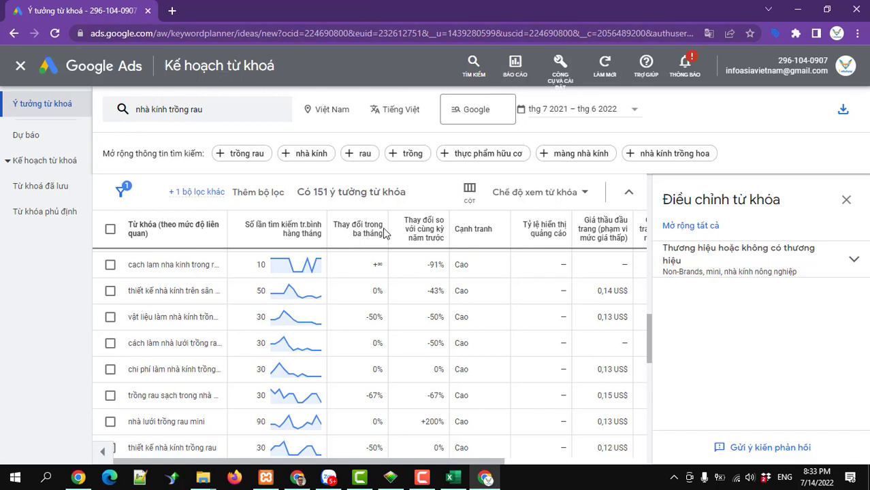
Switch back to the Mua Chung Ahrefs site, go to Combo Tools and look through the individually sold SEO tools.
click(486, 479)
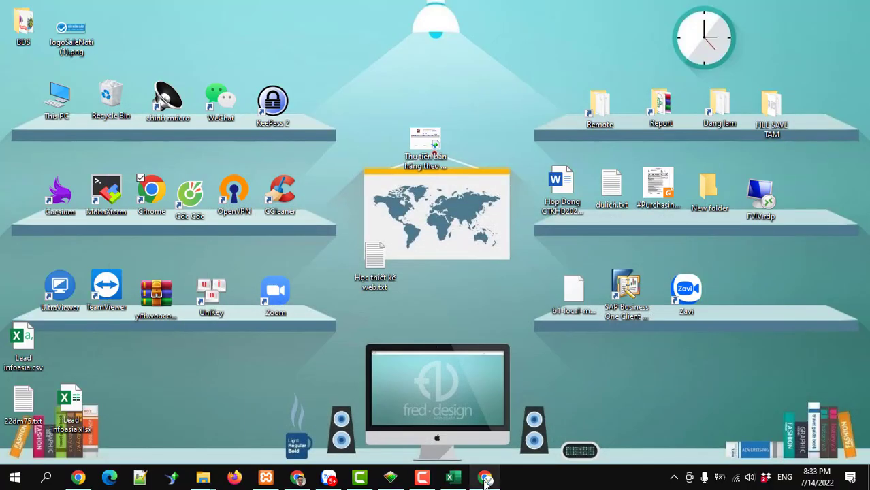
click(483, 480)
click(297, 479)
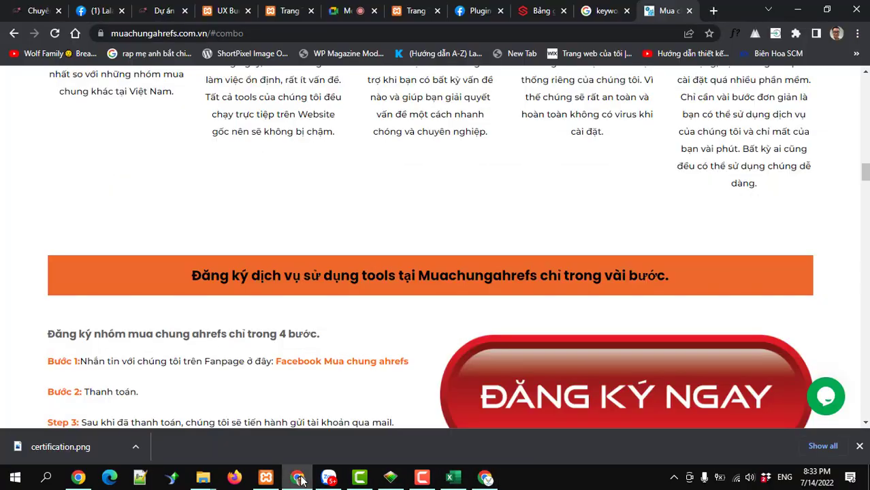
scroll(391, 258, up, 20)
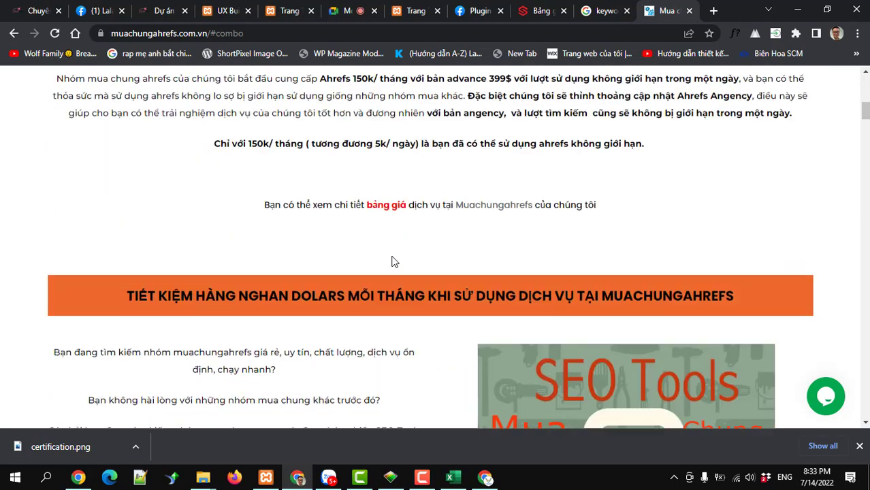
scroll(394, 254, up, 3)
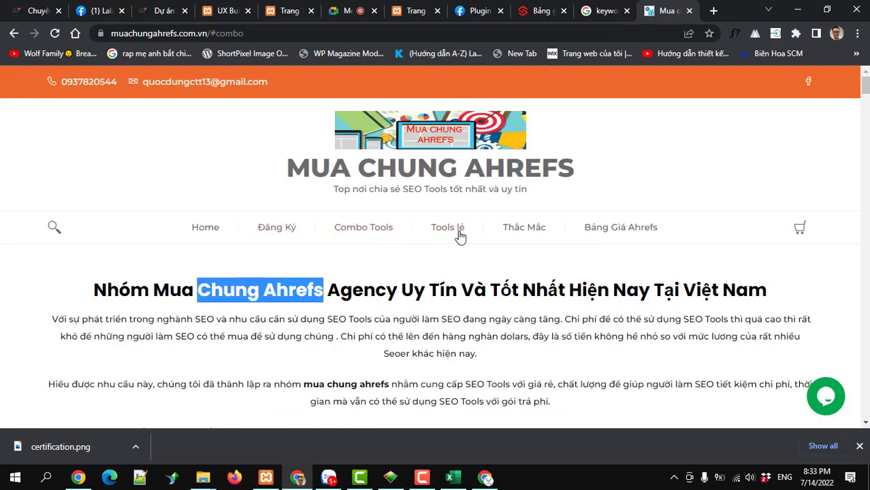
click(359, 232)
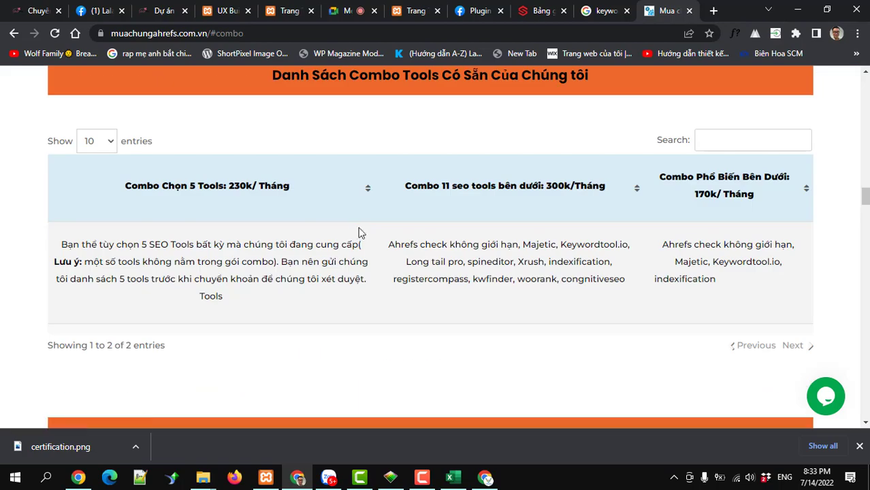
scroll(356, 241, down, 10)
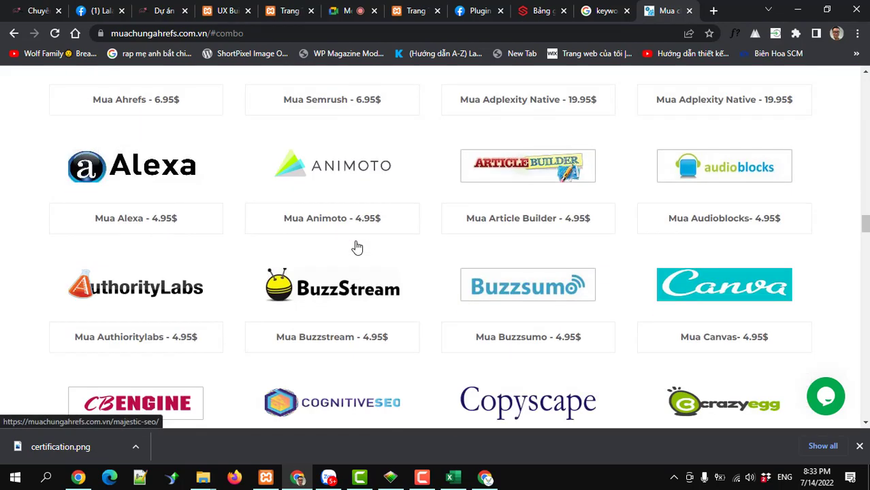
scroll(358, 246, down, 8)
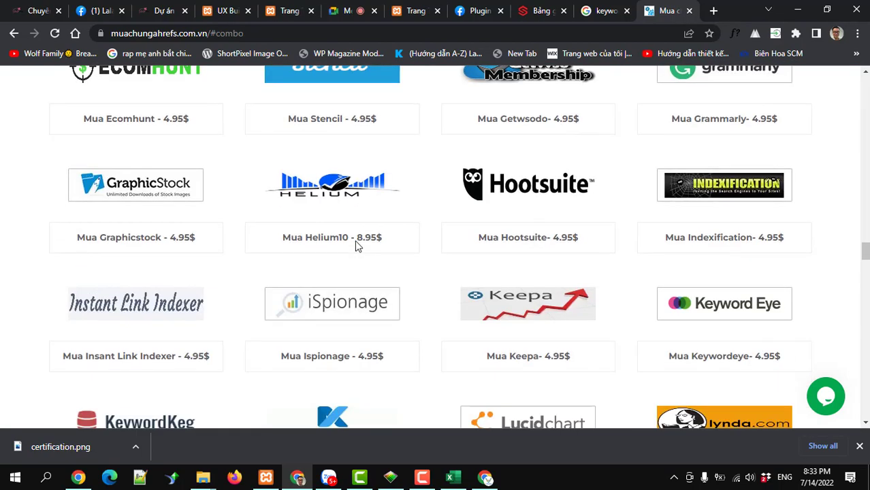
scroll(357, 247, down, 10)
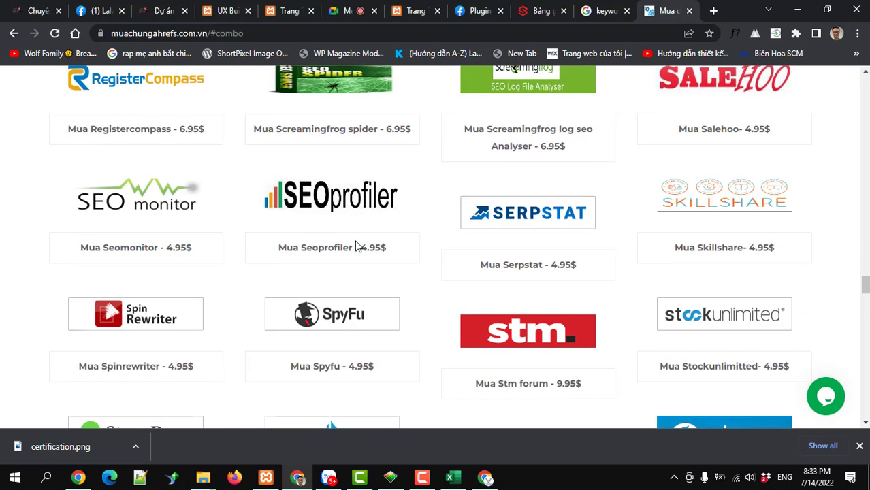
scroll(358, 247, down, 2)
scroll(358, 246, down, 3)
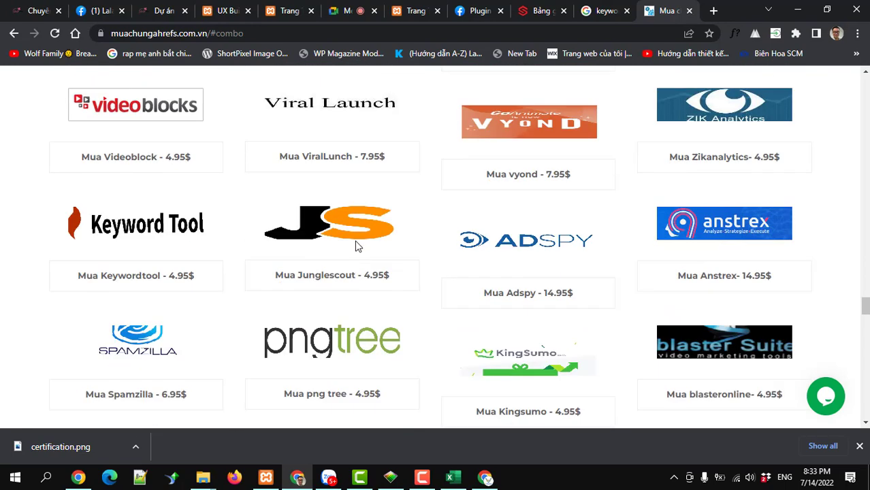
Open the vidIQ website in a new browser tab and dismiss the prompt to create an account with Google.
click(715, 10)
text(qi)
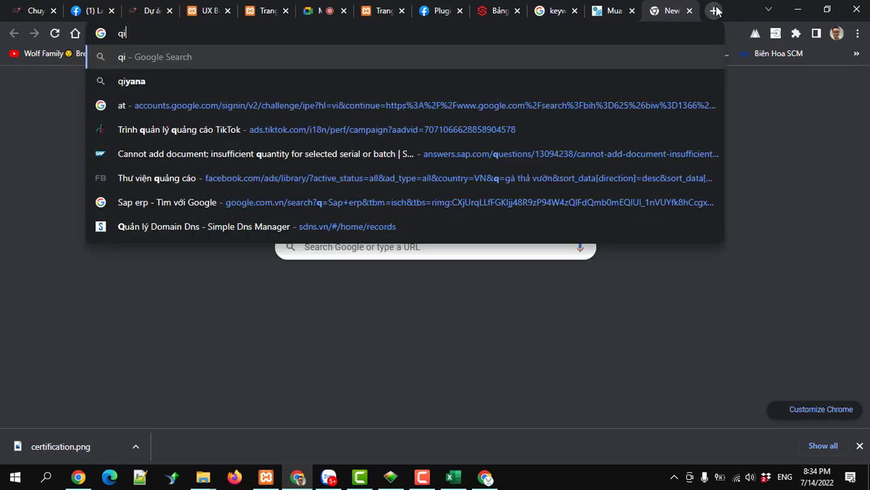
key(BackSpace)
text(v)
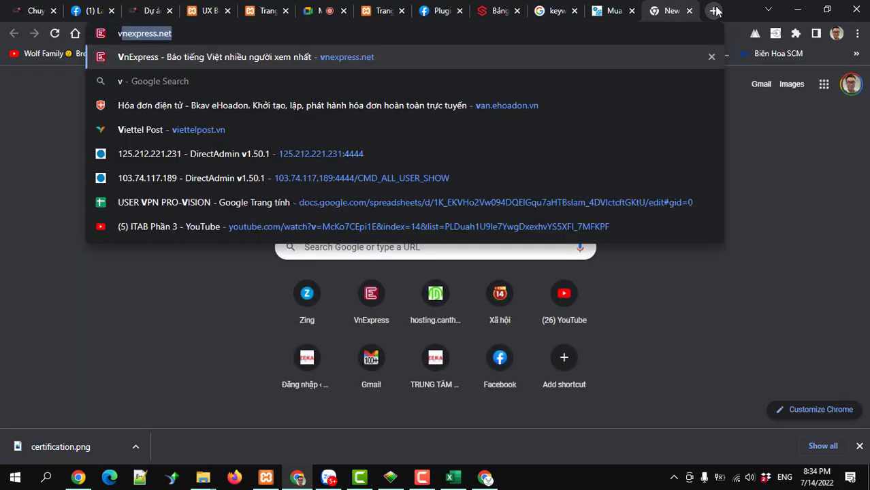
text(id)
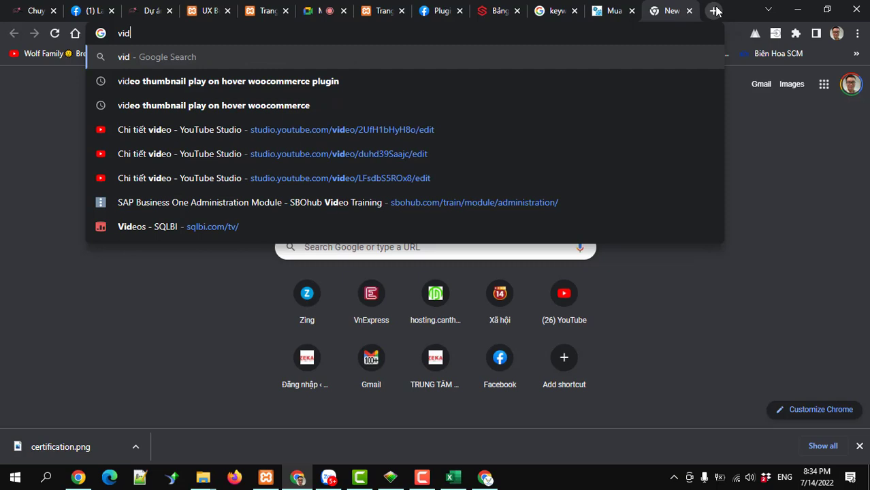
key(Return)
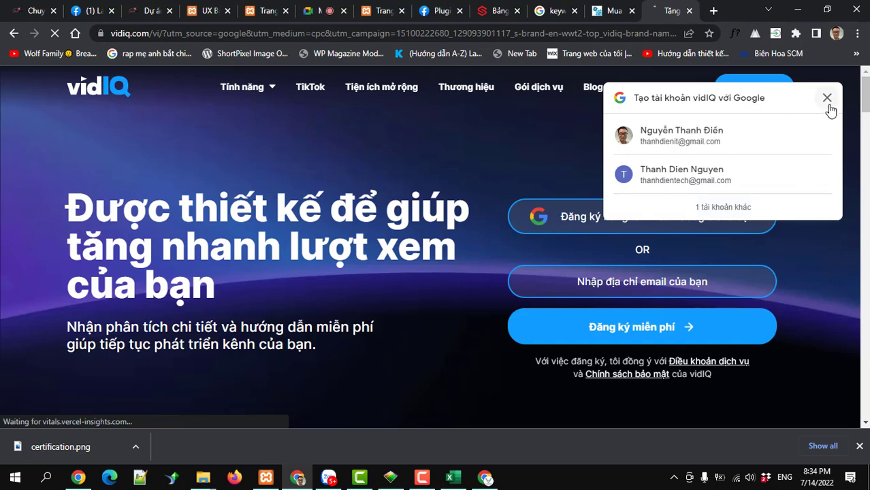
click(828, 98)
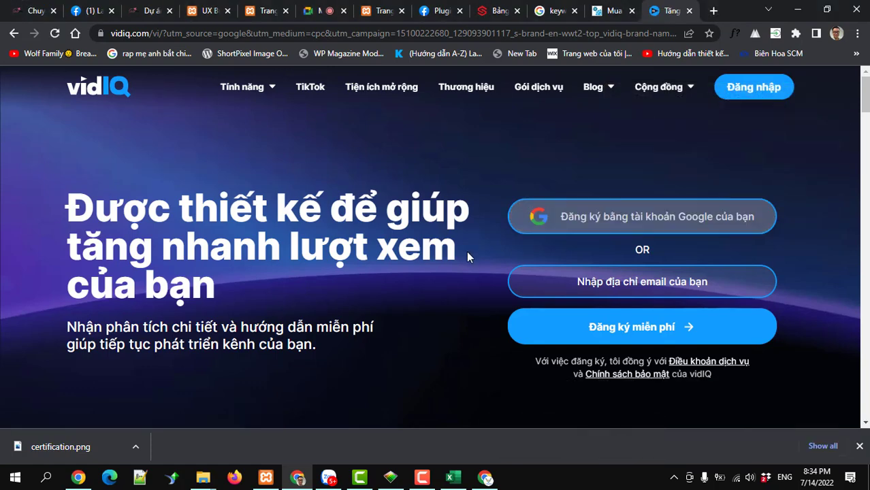
Switch to the bai viet seo.xlsx workbook in Excel and compare the article plan on the bài viết sheet with the nha kinh keyword list.
click(450, 477)
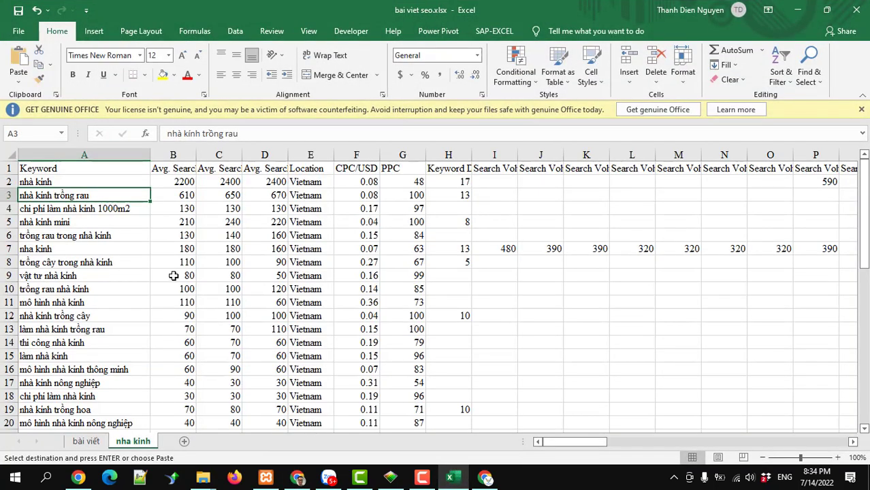
click(95, 443)
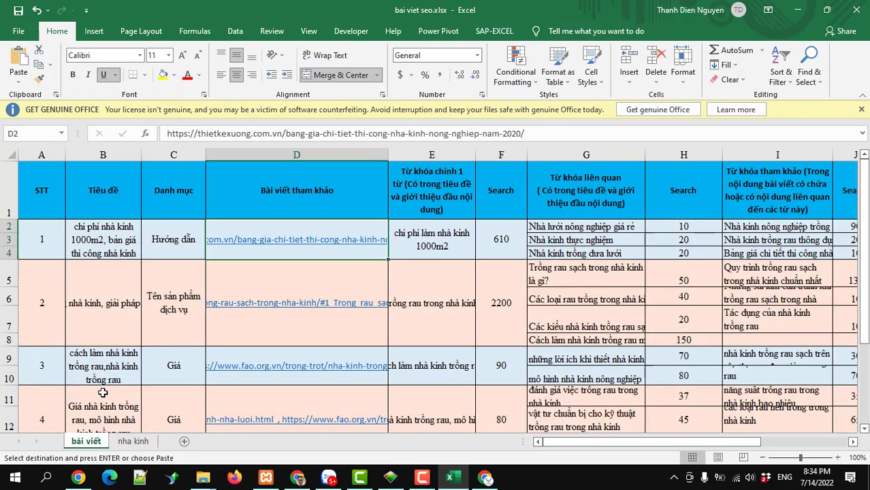
scroll(238, 374, down, 4)
scroll(237, 375, up, 4)
scroll(237, 375, down, 4)
click(130, 443)
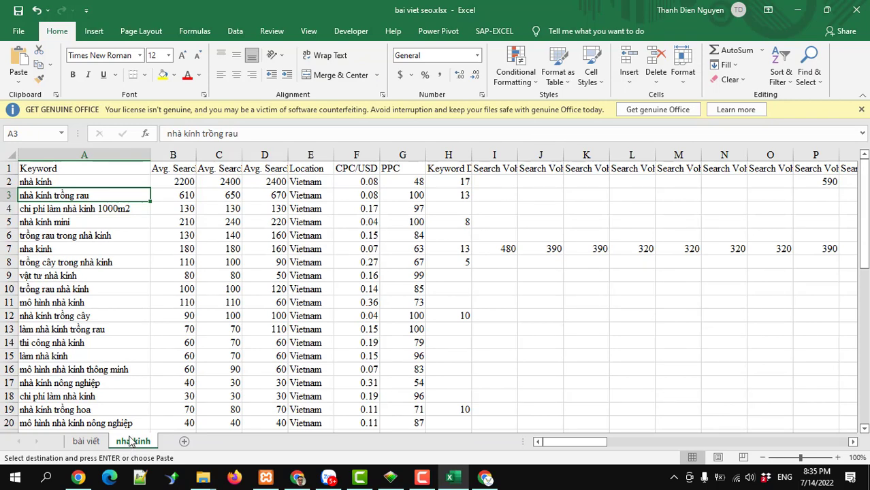
click(81, 443)
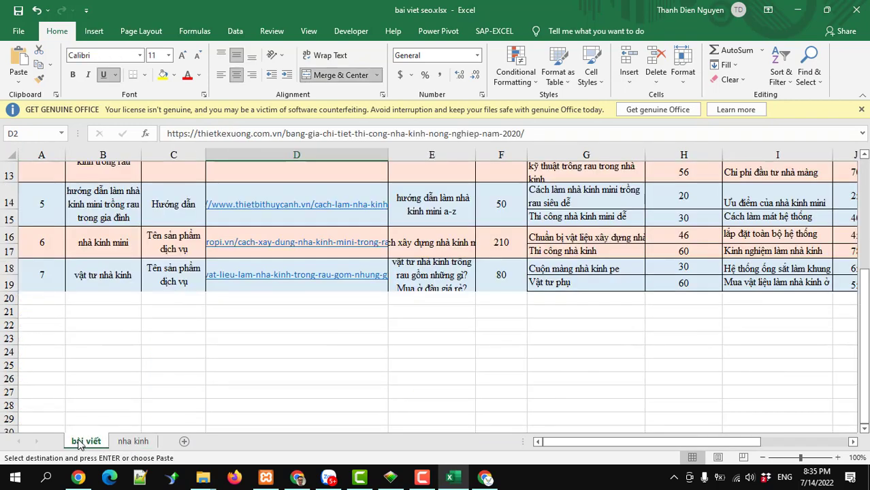
scroll(388, 337, up, 4)
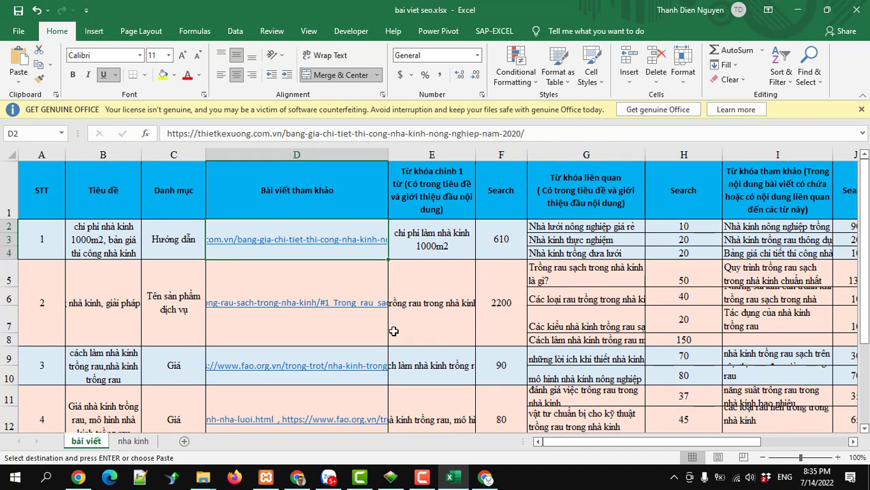
click(135, 442)
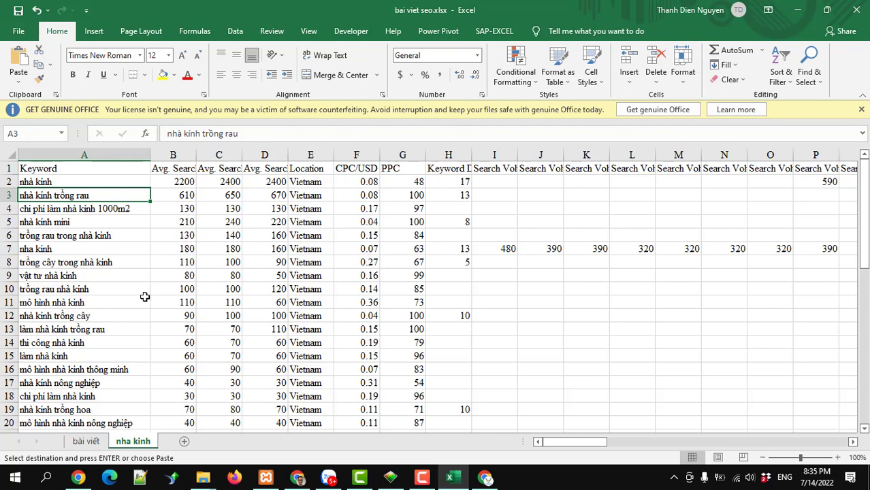
click(86, 441)
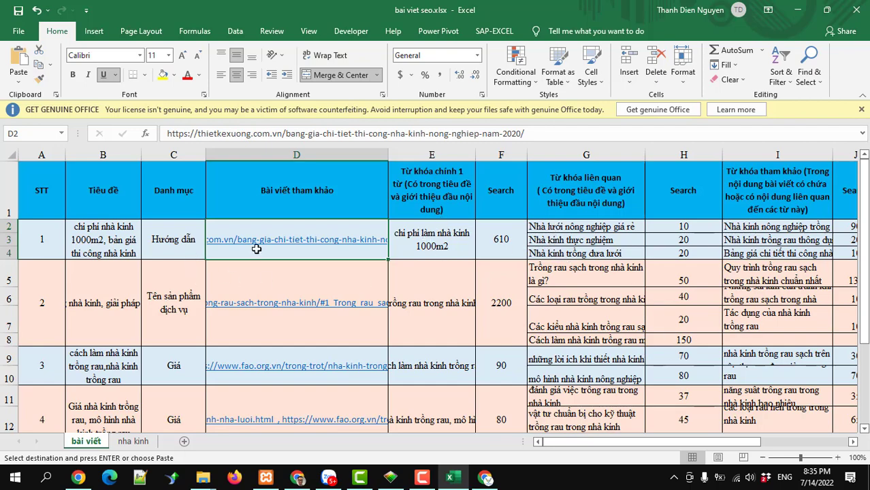
Review the planned articles on the bài viết sheet with their main, related and reference keywords.
scroll(643, 303, down, 1)
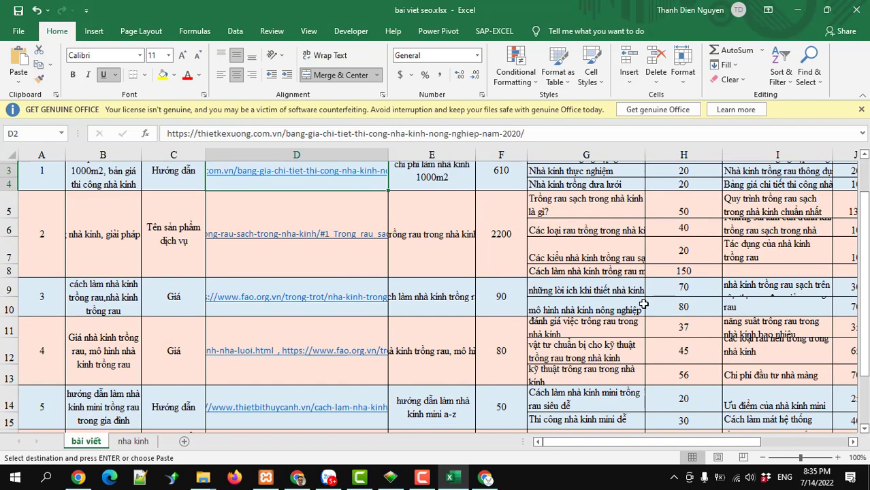
scroll(641, 308, up, 1)
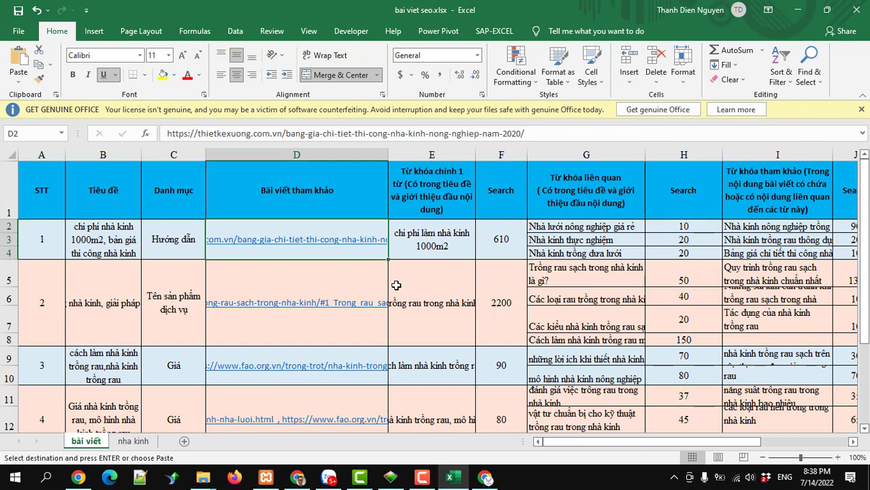
scroll(396, 285, down, 3)
scroll(396, 286, up, 3)
scroll(403, 279, down, 4)
scroll(403, 279, up, 4)
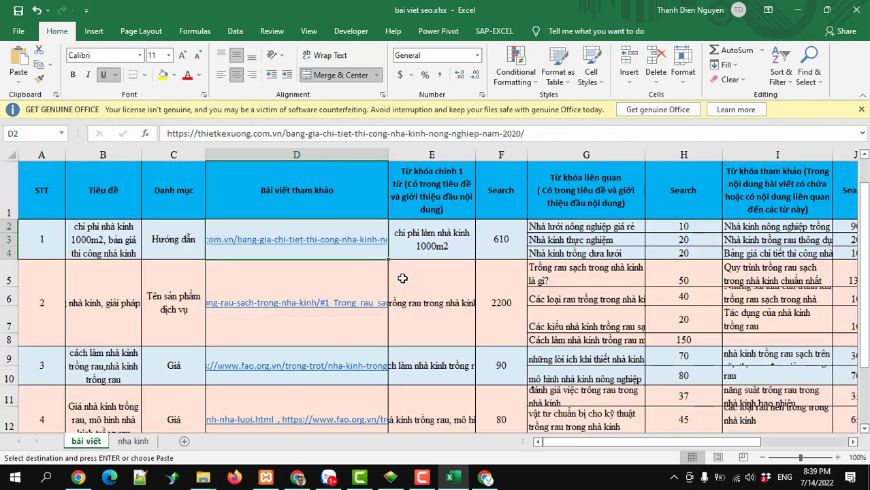